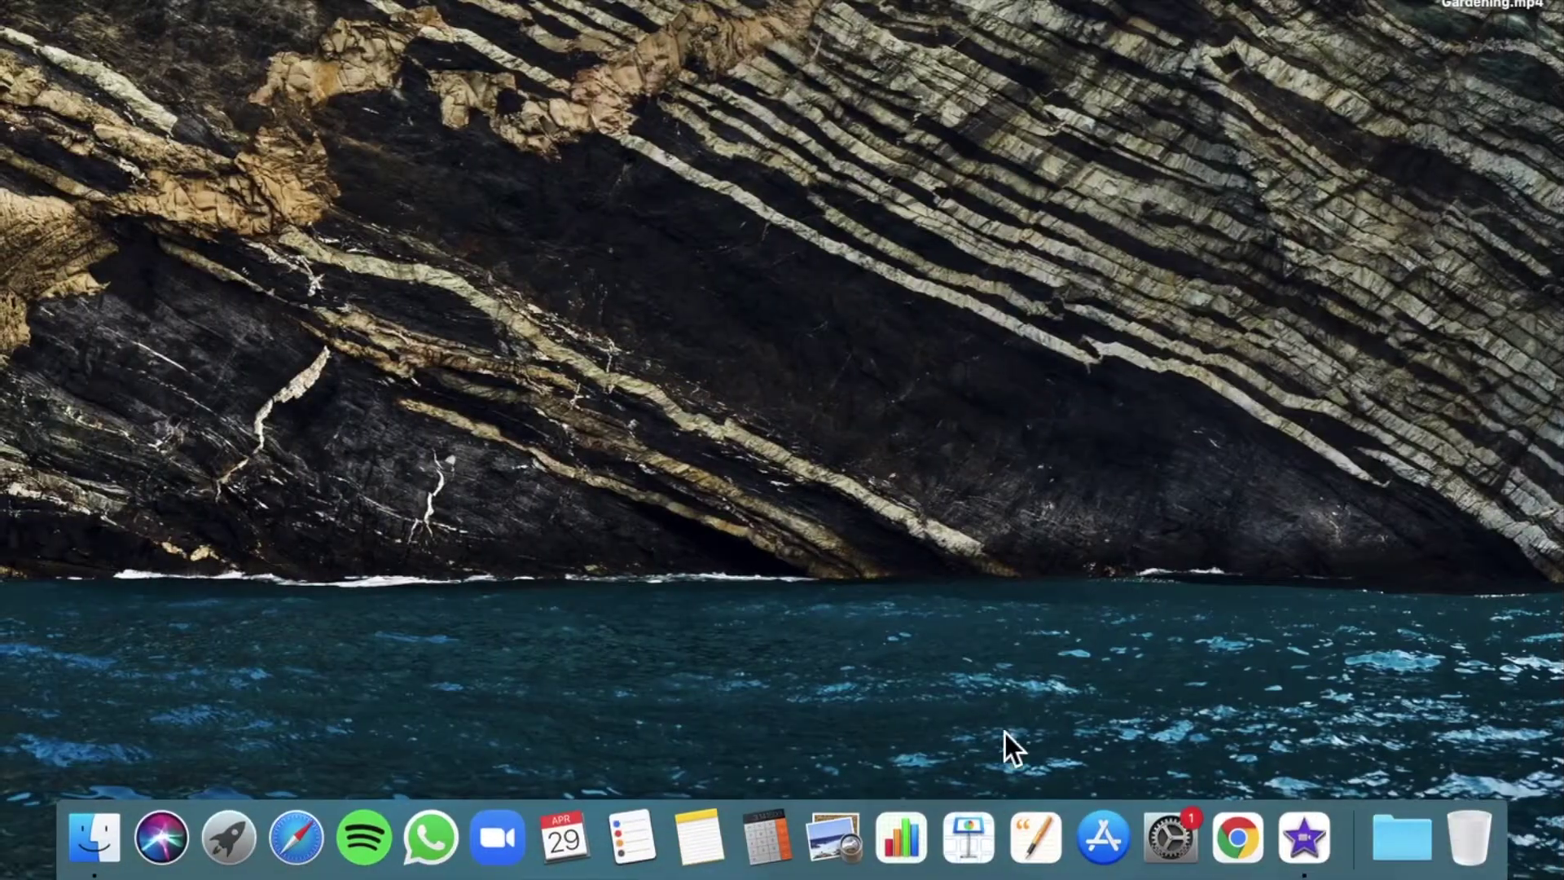
- Launch Keynote from the Dock
left_click(964, 835)
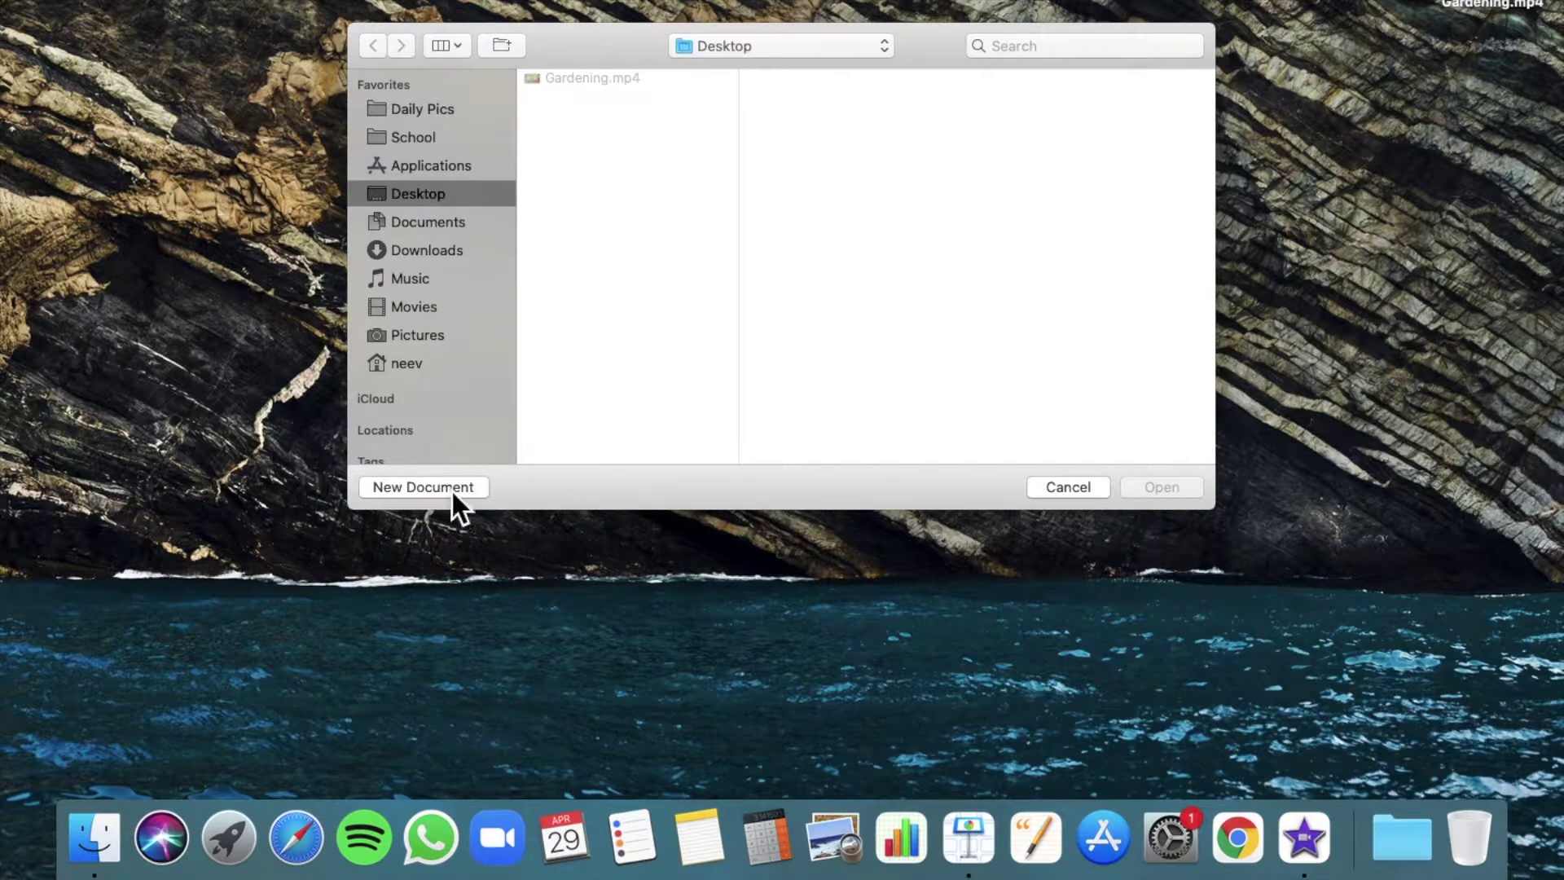
- Create a new Basic White presentation, keeping the Wide (16:9) slide size
left_click(452, 487)
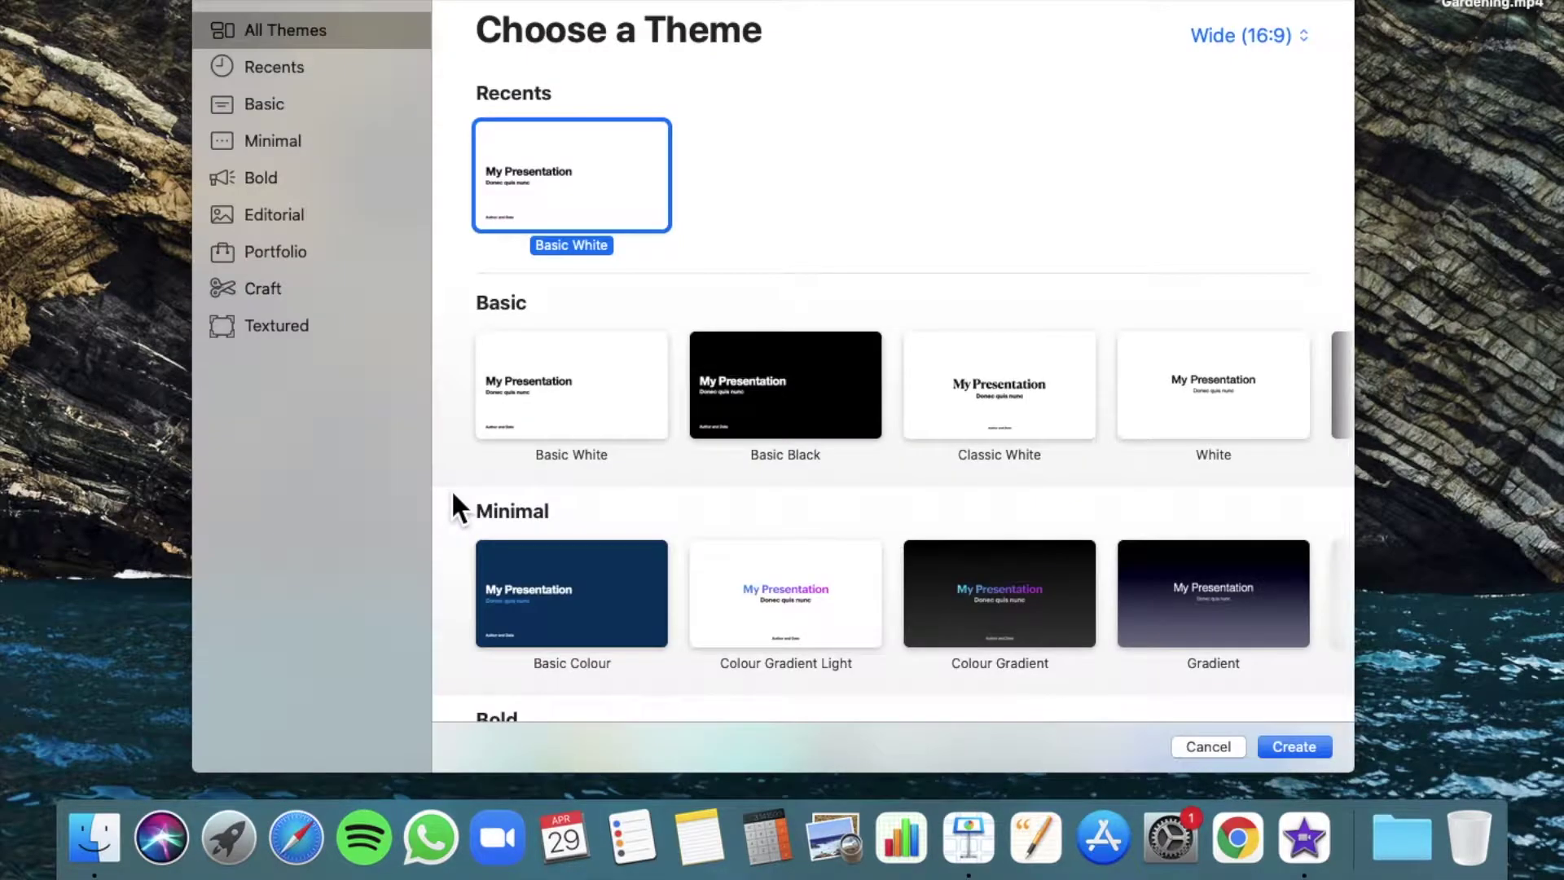
left_click(1241, 40)
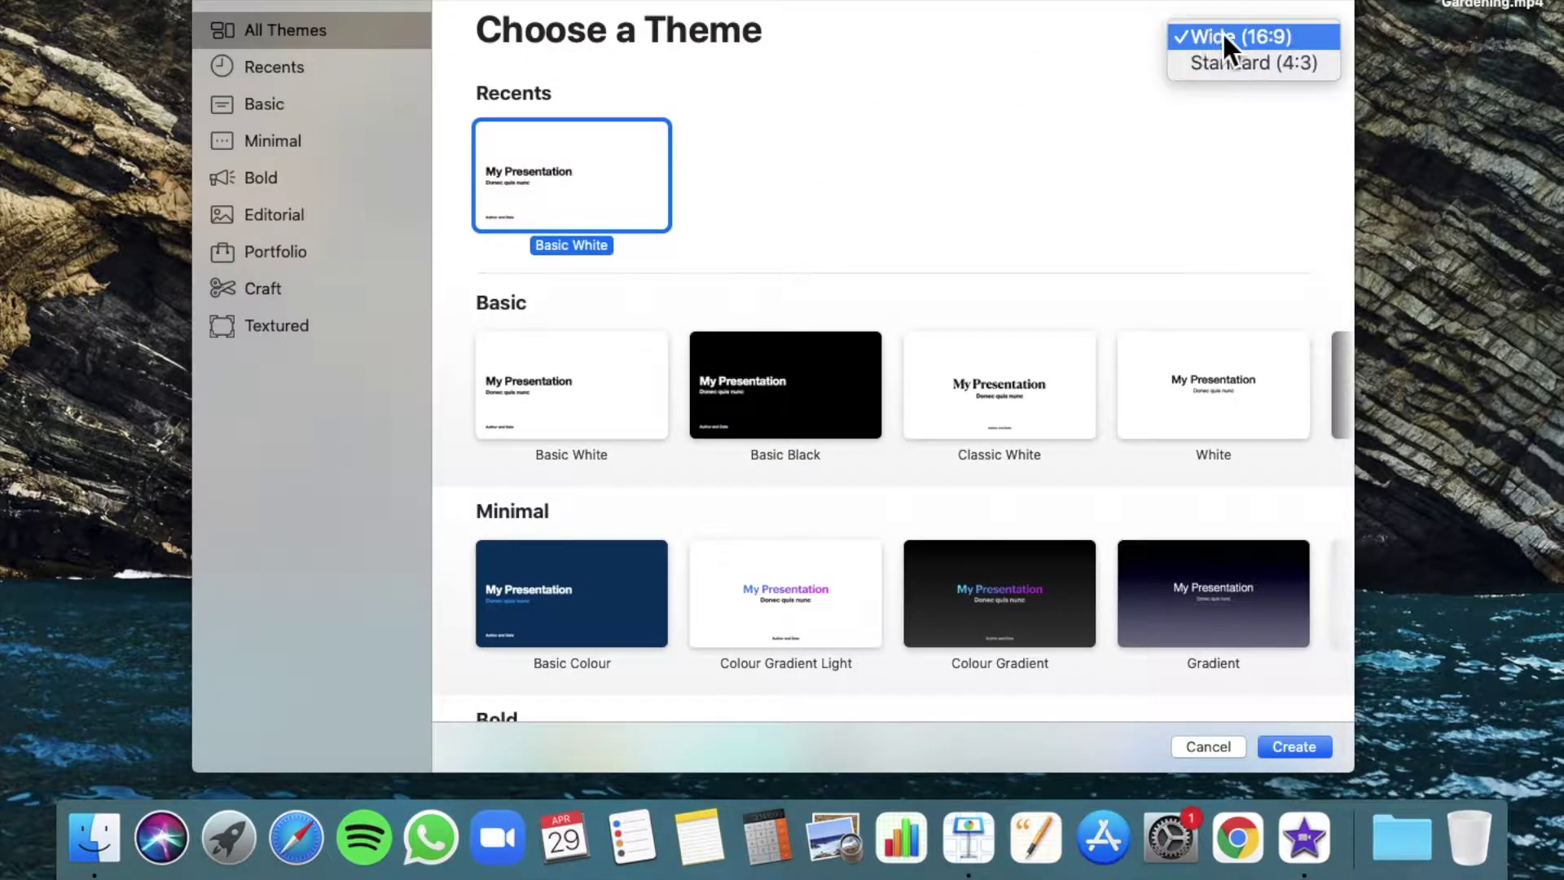
left_click(1221, 31)
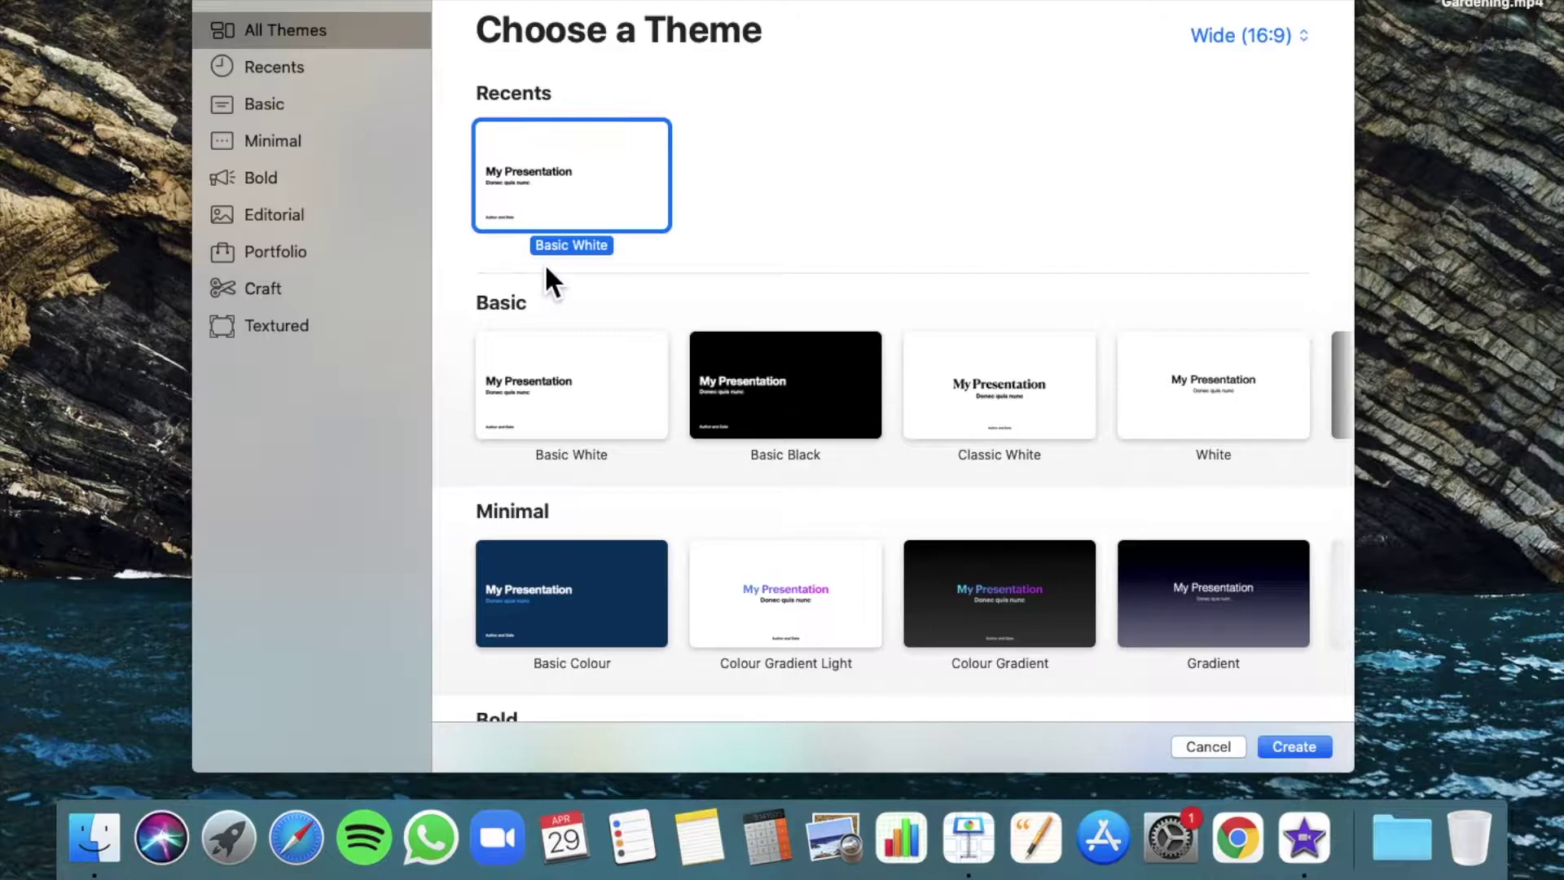
left_click(1295, 745)
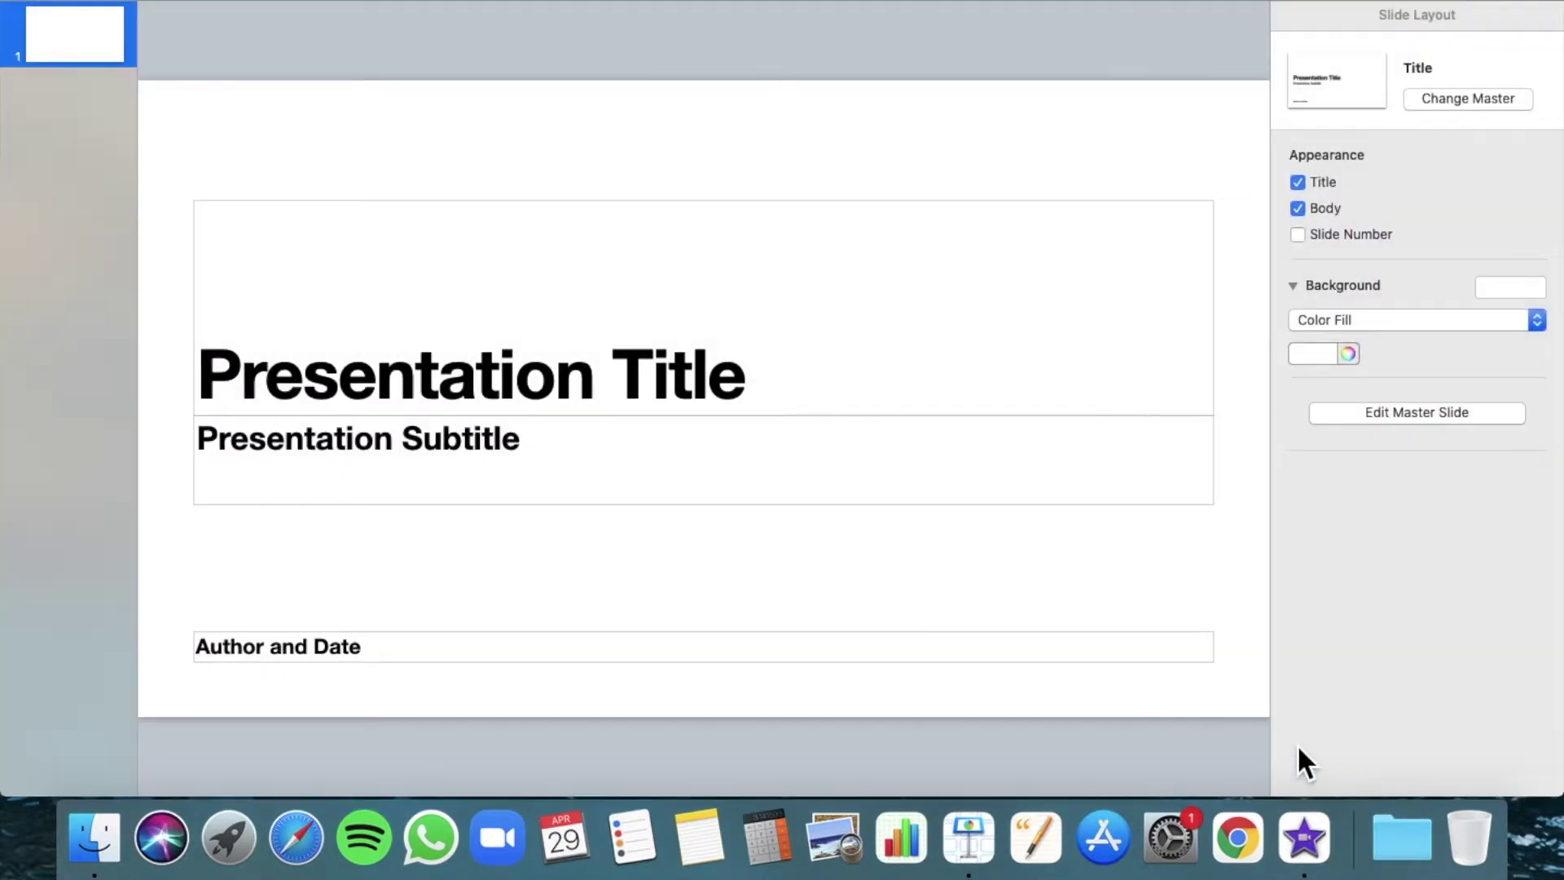
- Move Keynote into its own full-screen space via Mission Control
key("ctrl+Up")
left_click_drag(1021, 458, 1155, 95)
left_click(955, 89)
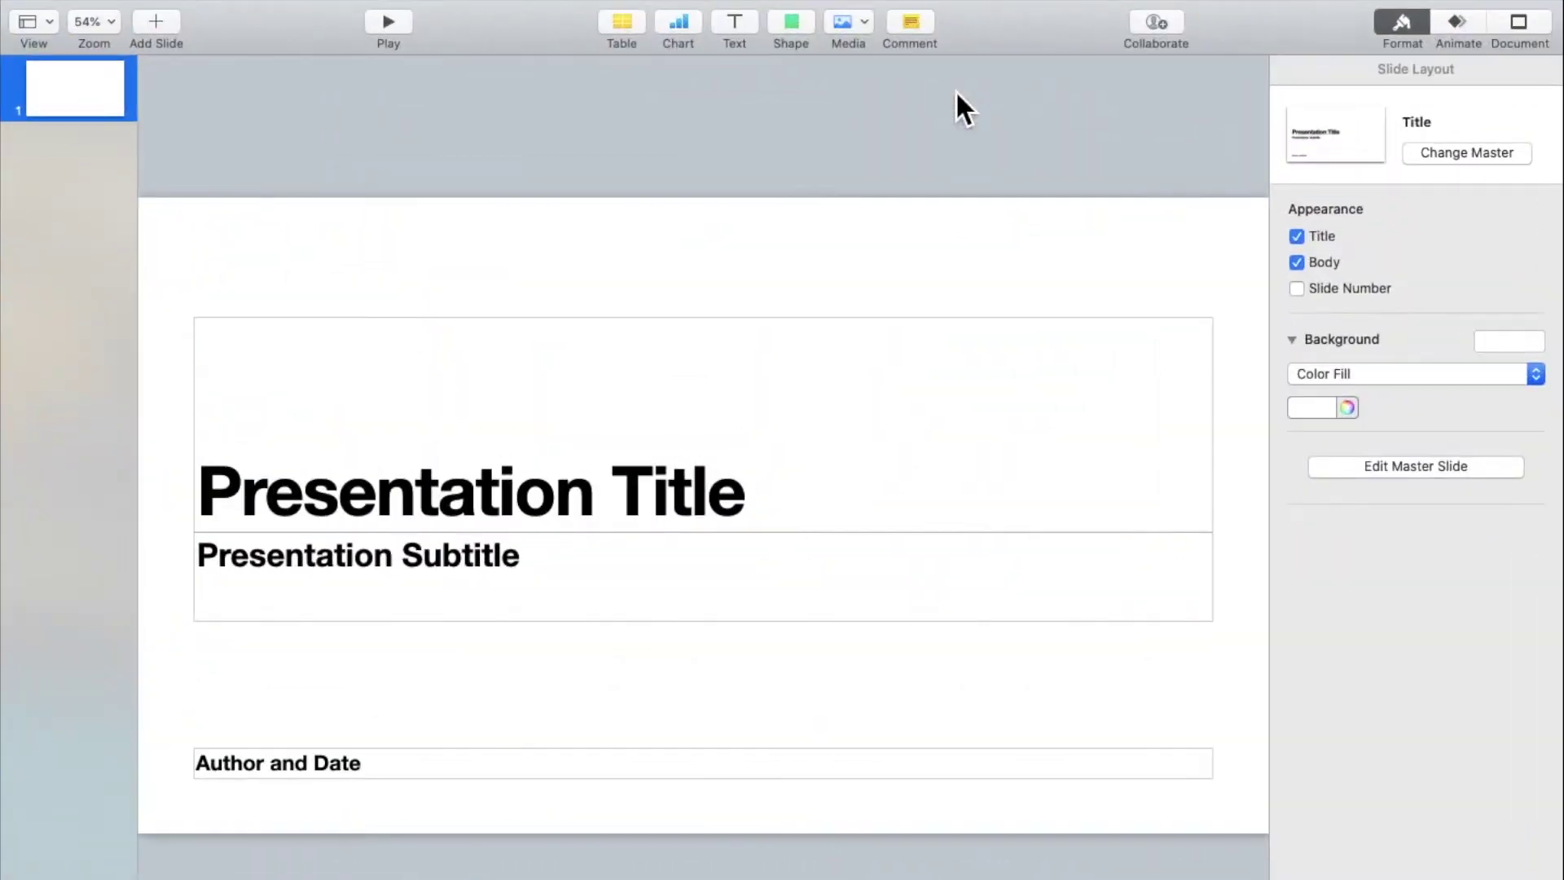
- Delete the subtitle and author boxes and retype the title as 'SOME' / 'TEXT' on two lines
left_click_drag(356, 875, 838, 612)
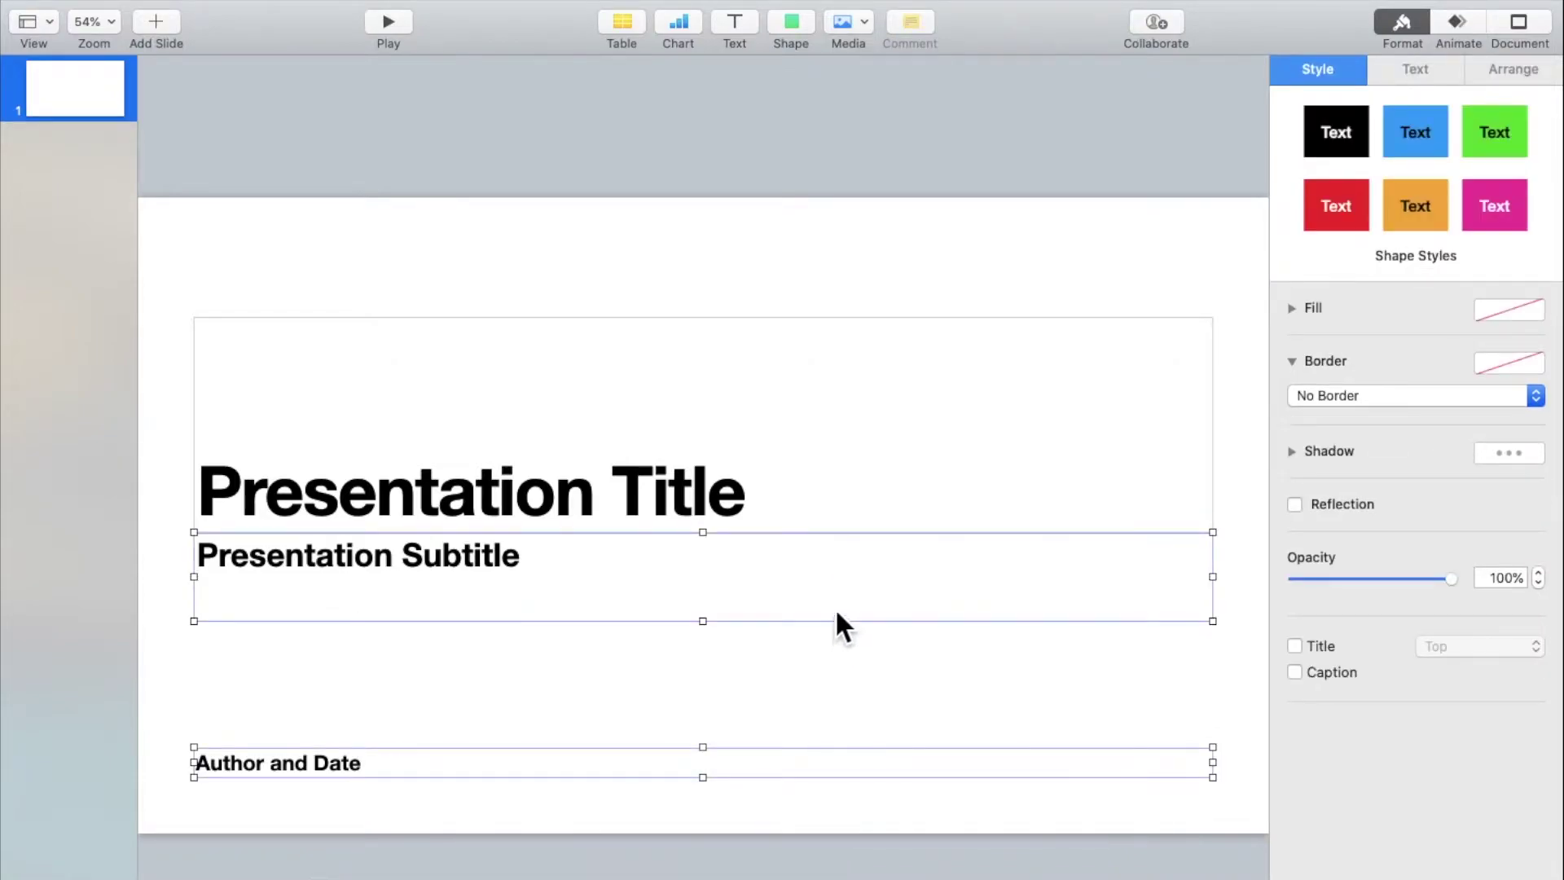
key("Delete")
double_click(467, 466)
key("BackSpace")
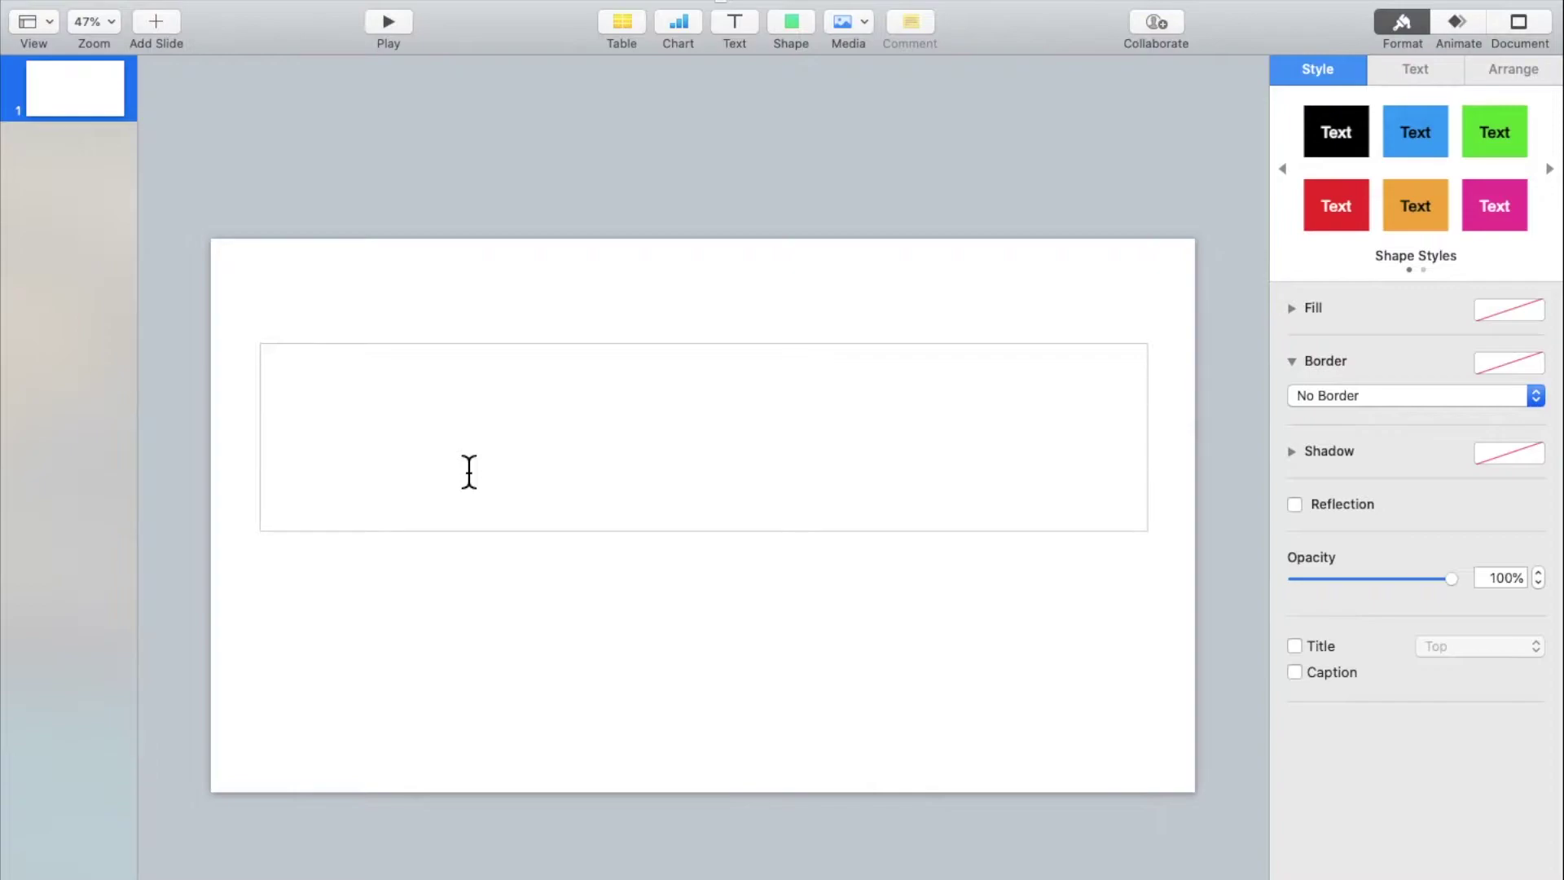
type("SOME")
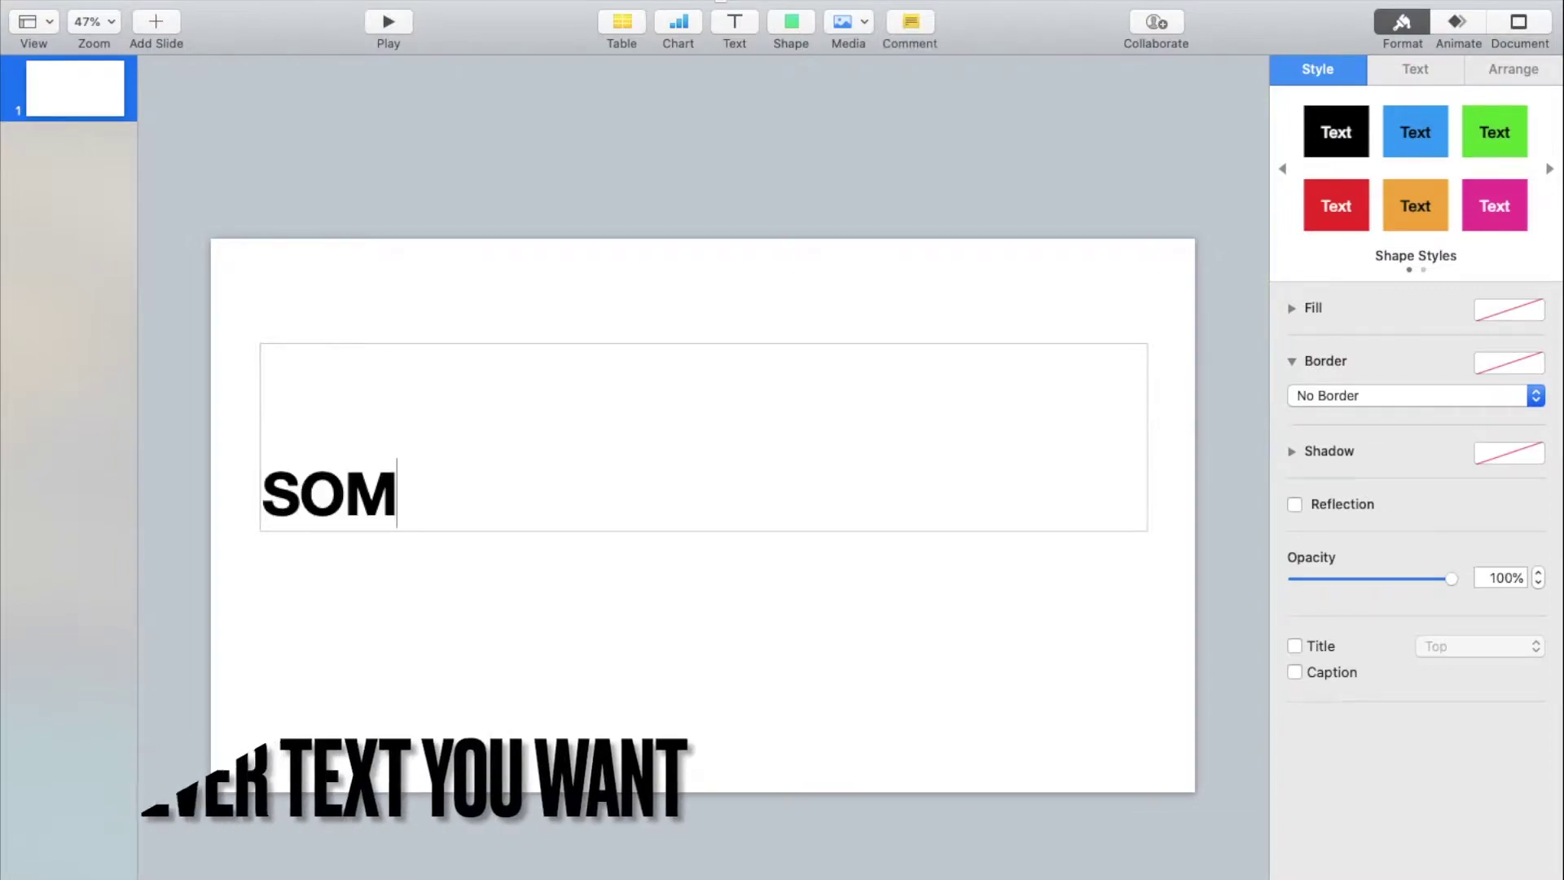
key("Return")
type("TEXT")
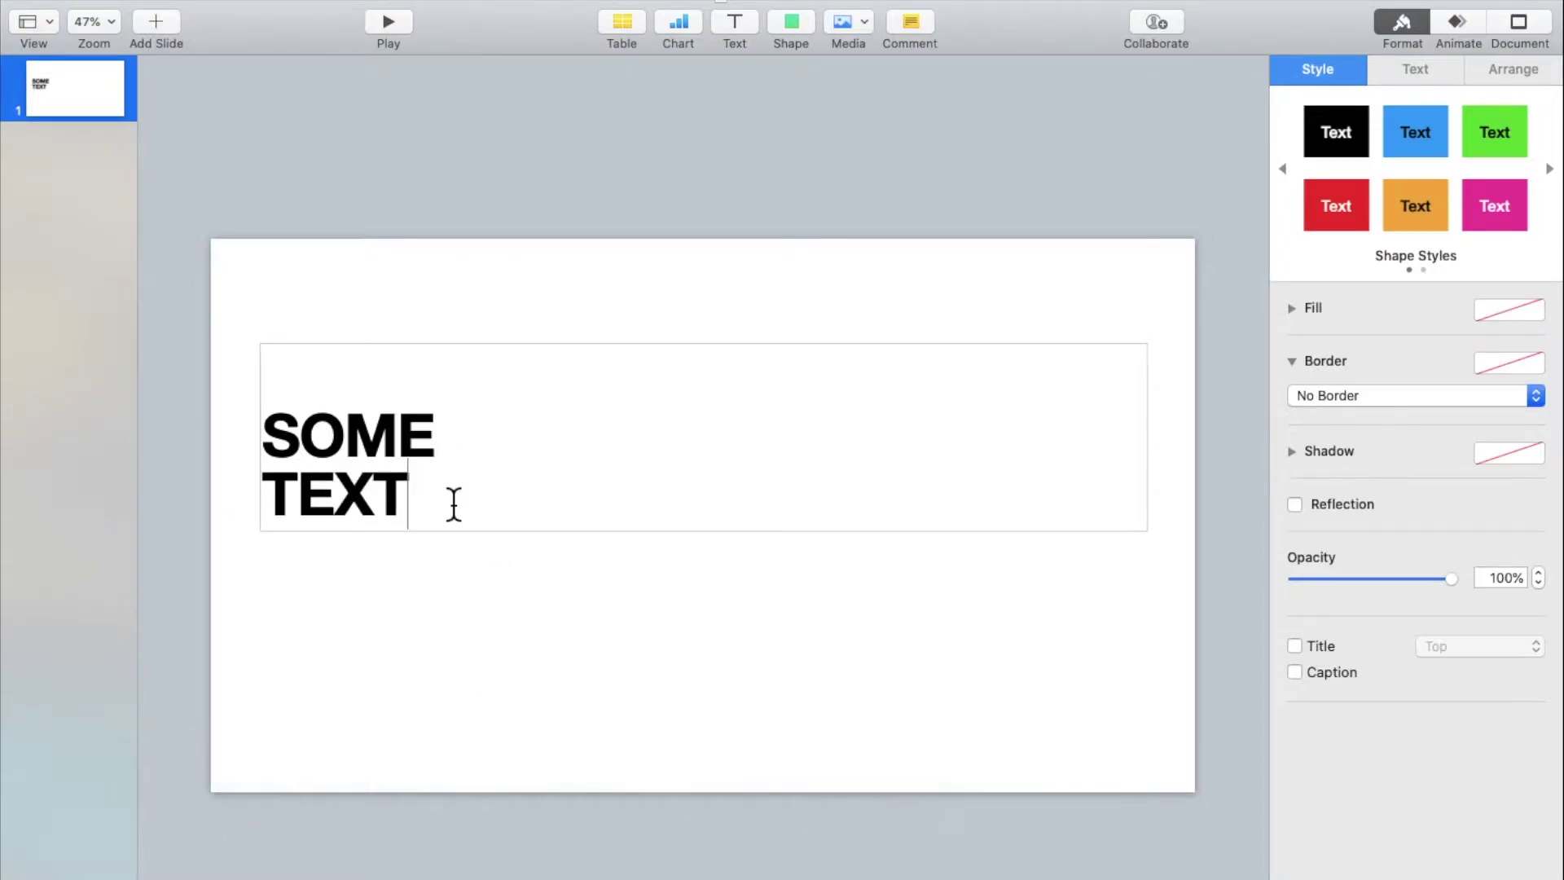
left_click(743, 875)
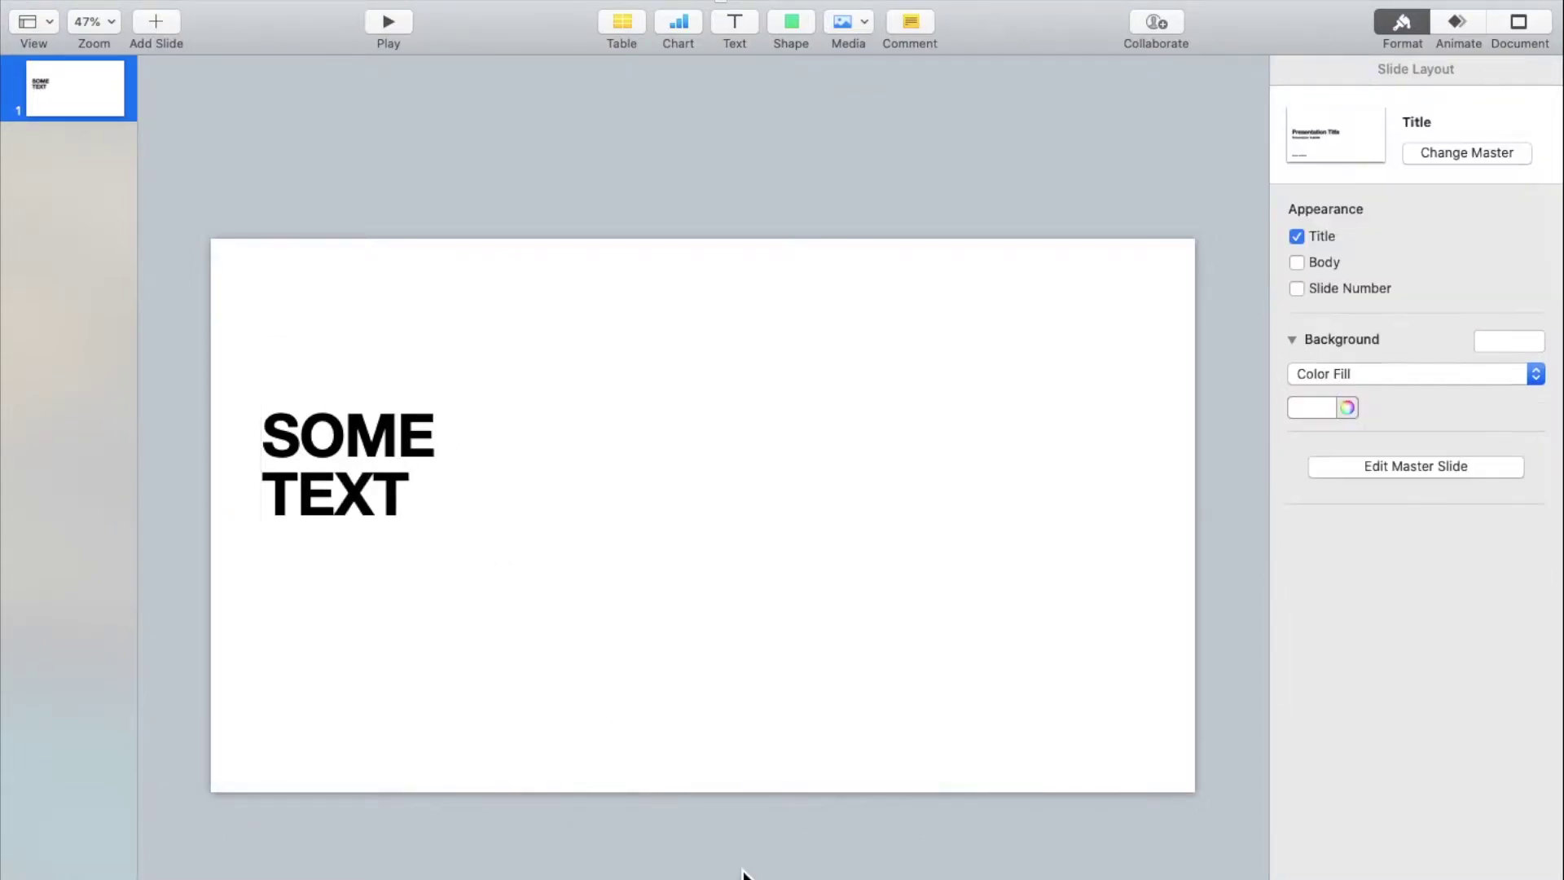
- Stretch the title box to cover the whole slide
left_click(519, 496)
left_click_drag(259, 342, 205, 232)
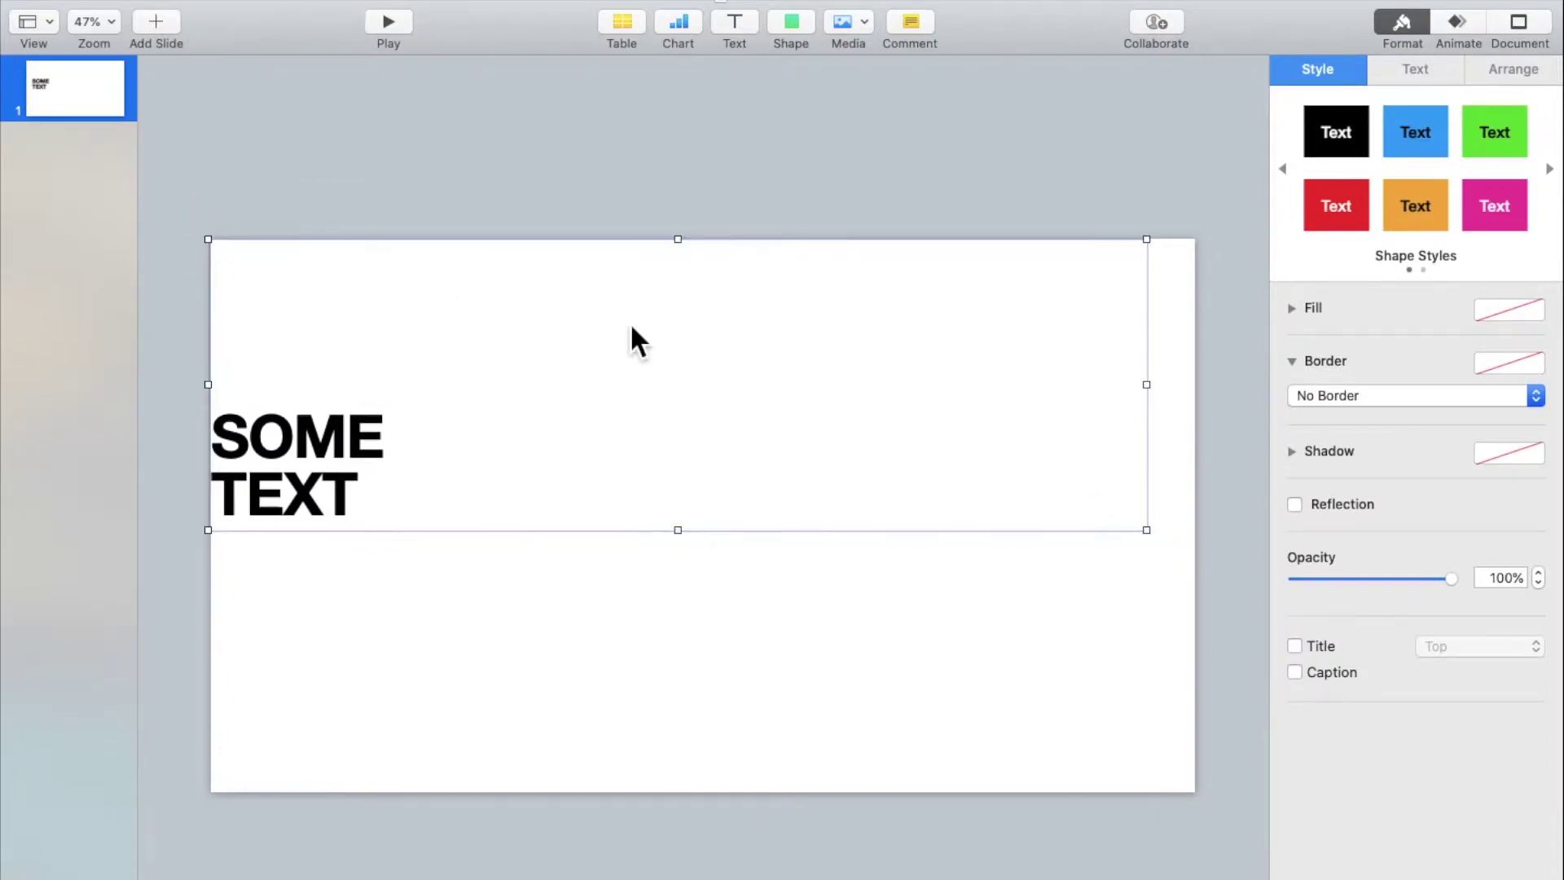
left_click_drag(1147, 530, 1200, 800)
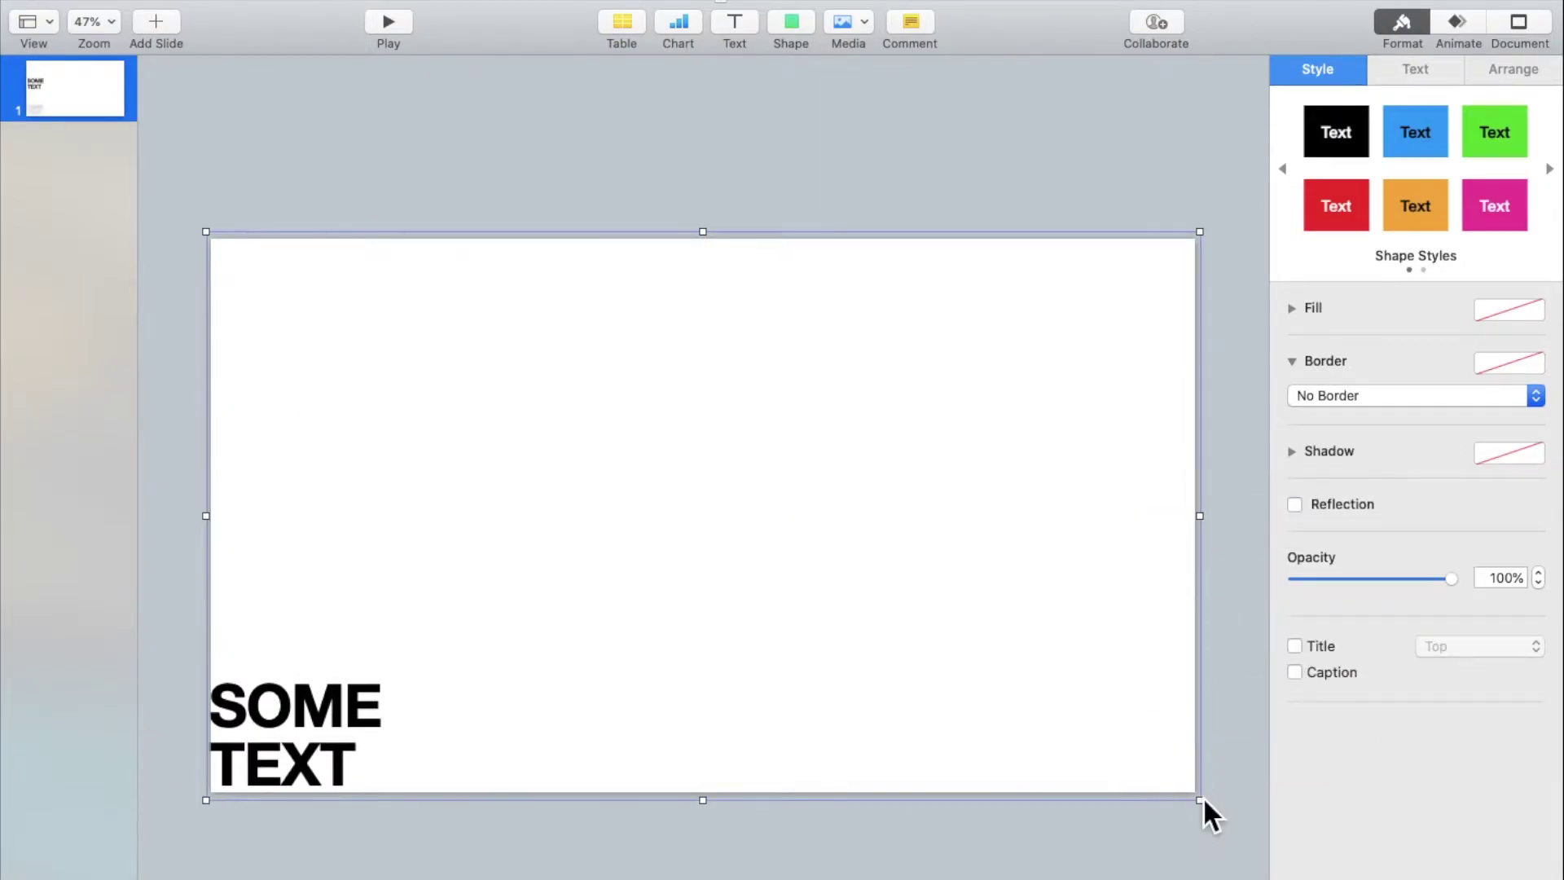
- Centre the title horizontally and vertically at 800 pt, then recentre its box on the slide
left_click(1428, 72)
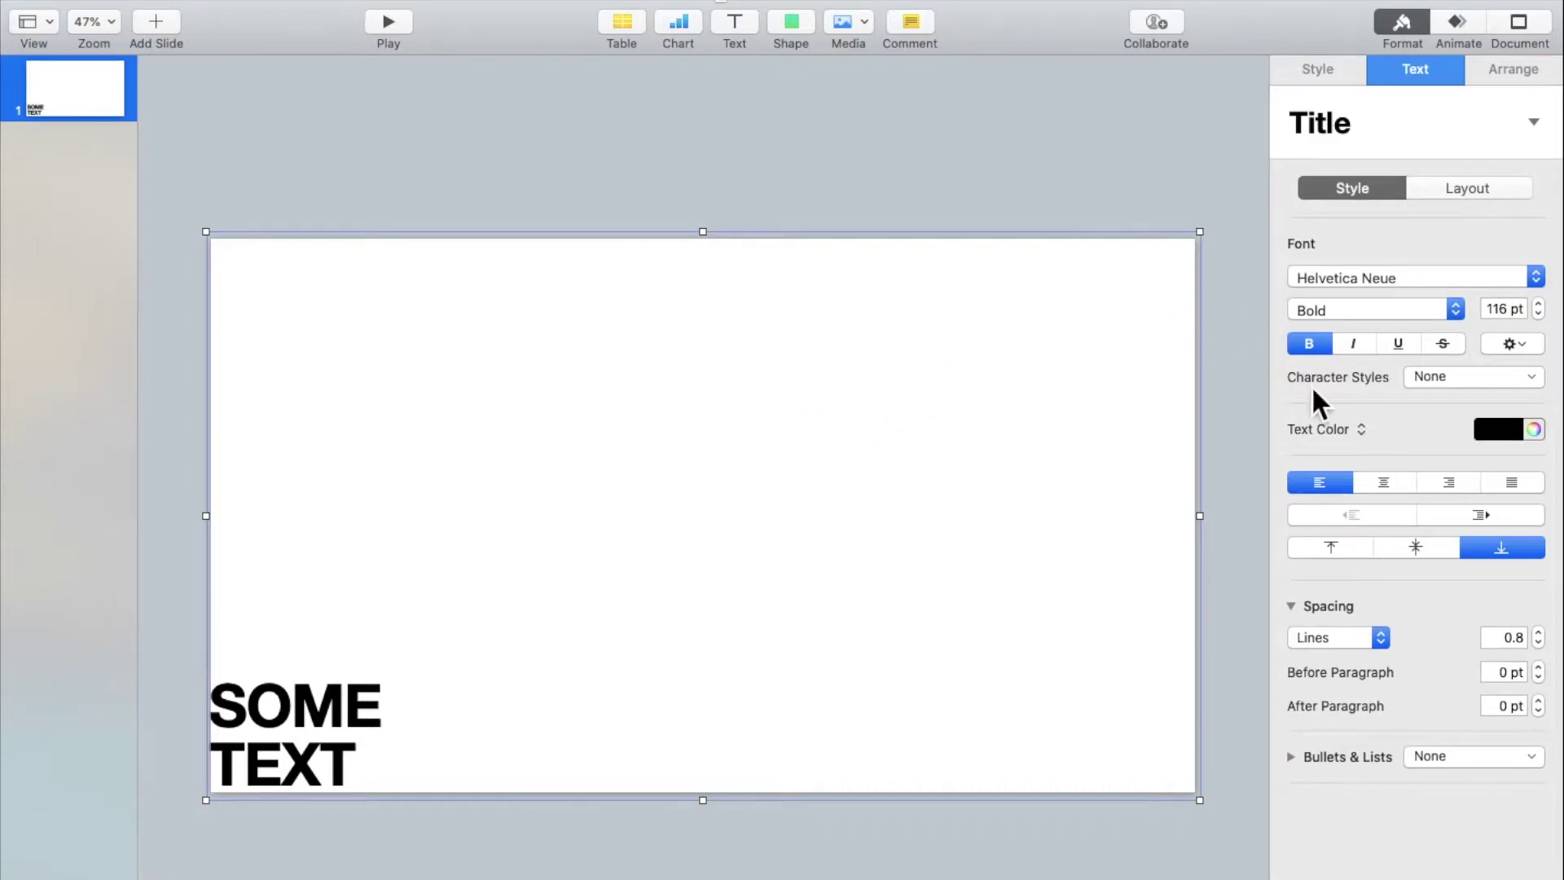
left_click(1381, 485)
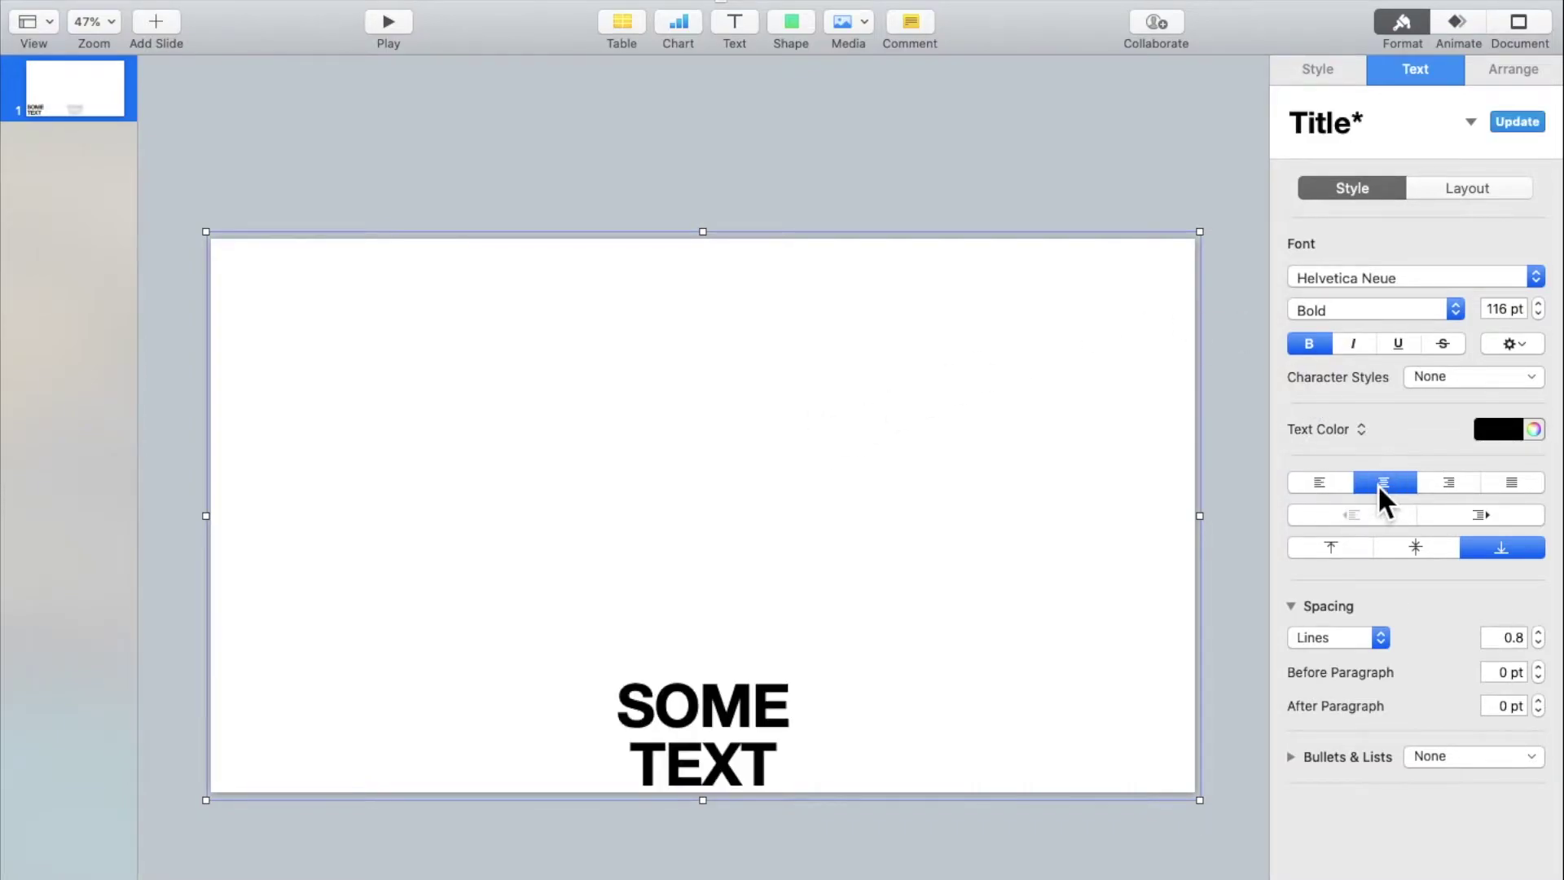
left_click(1440, 554)
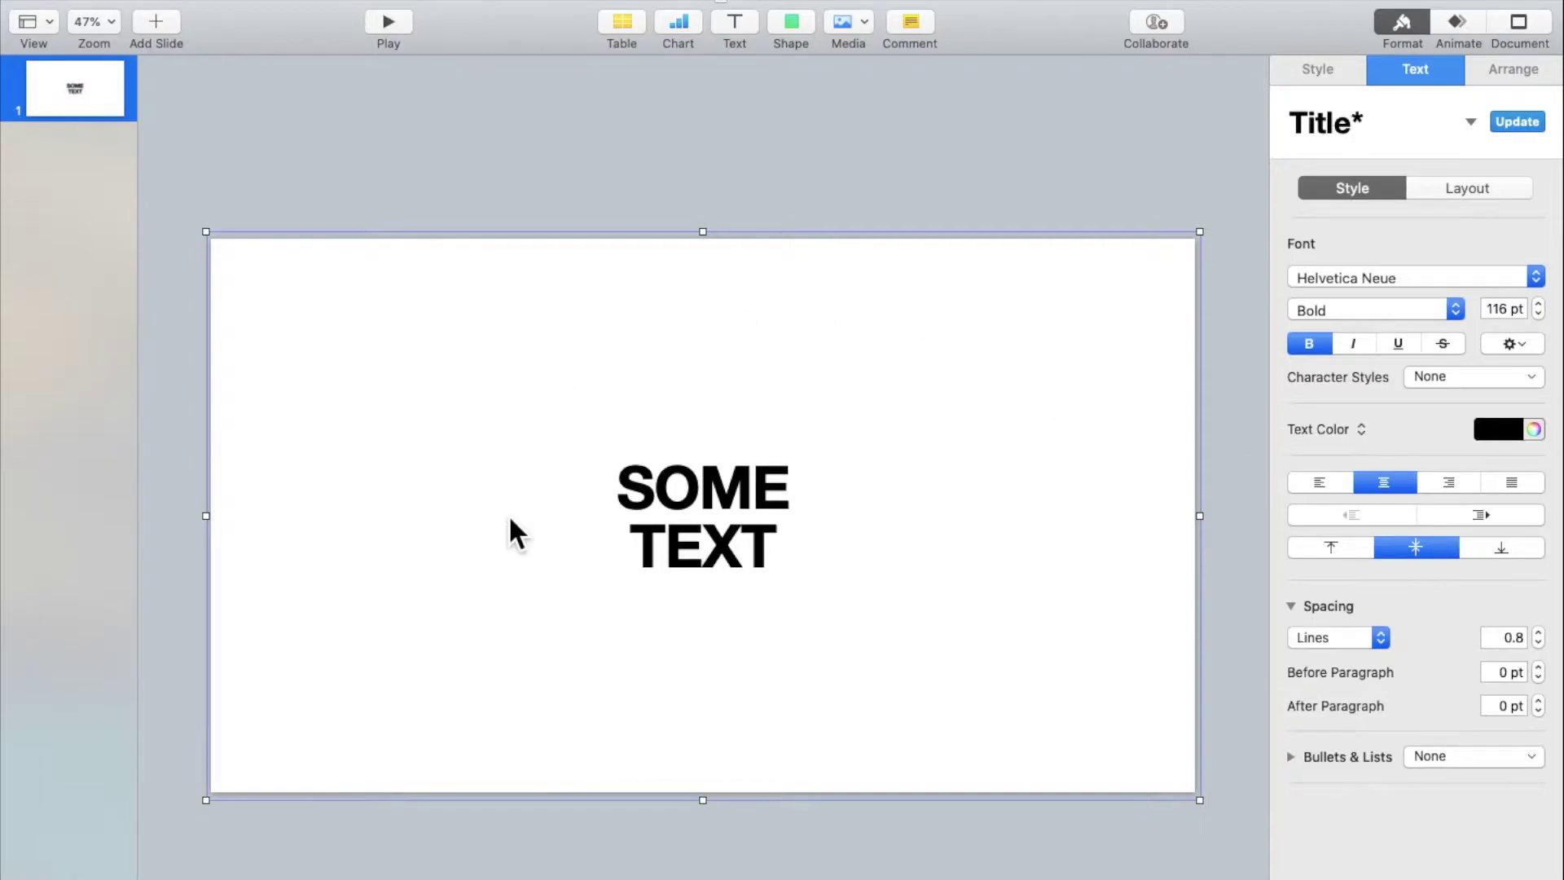
double_click(1497, 309)
type("800")
key("Return")
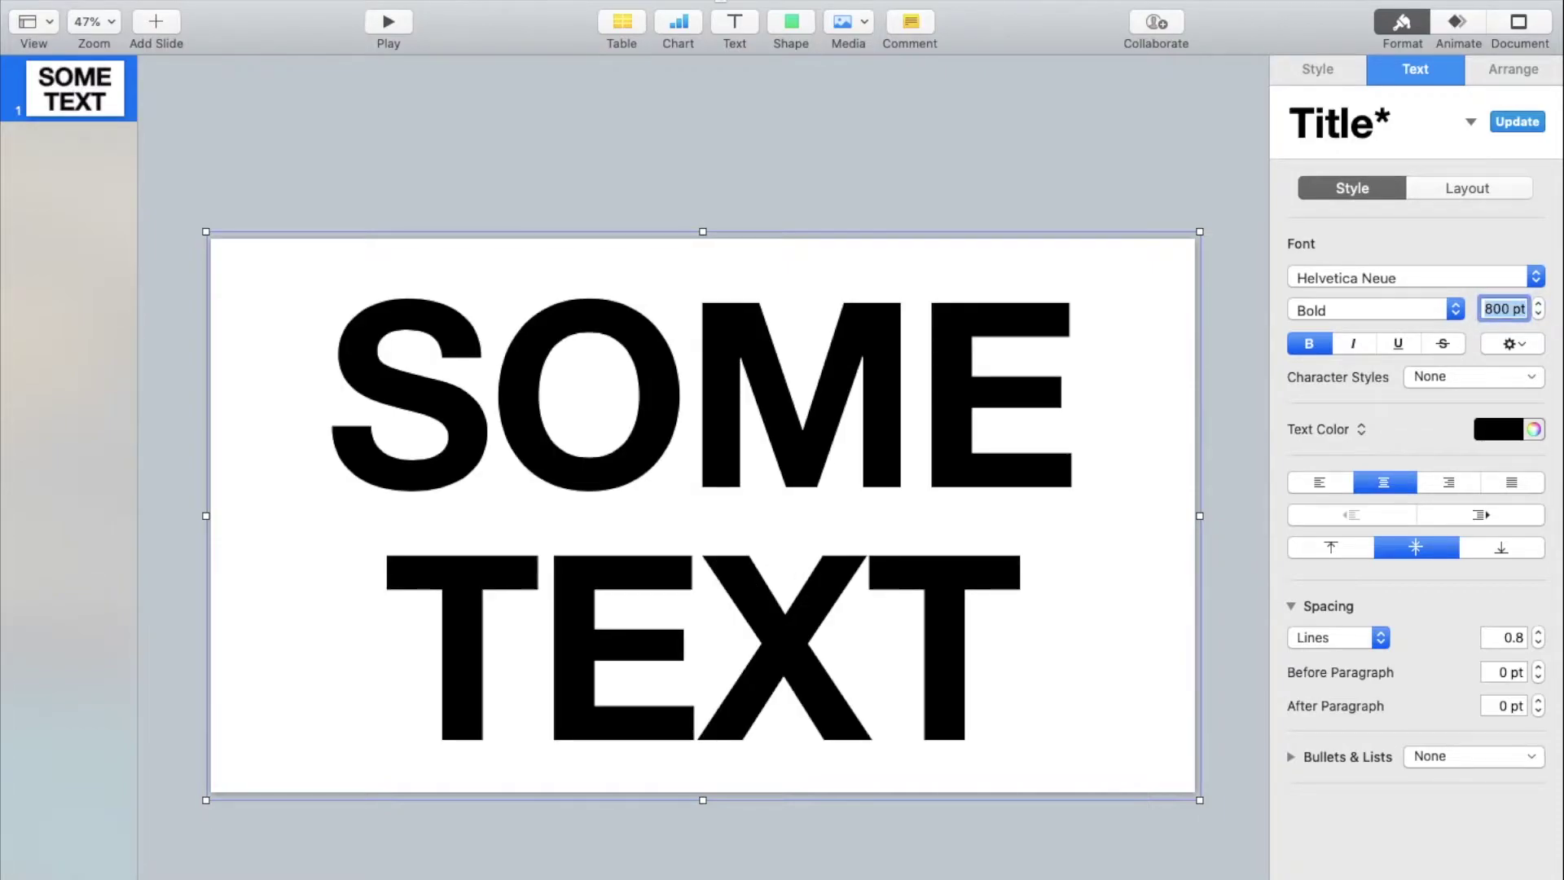
left_click_drag(206, 231, 133, 184)
left_click_drag(700, 408, 740, 432)
- Set the title font to Impact and its colour to light green
left_click(1343, 280)
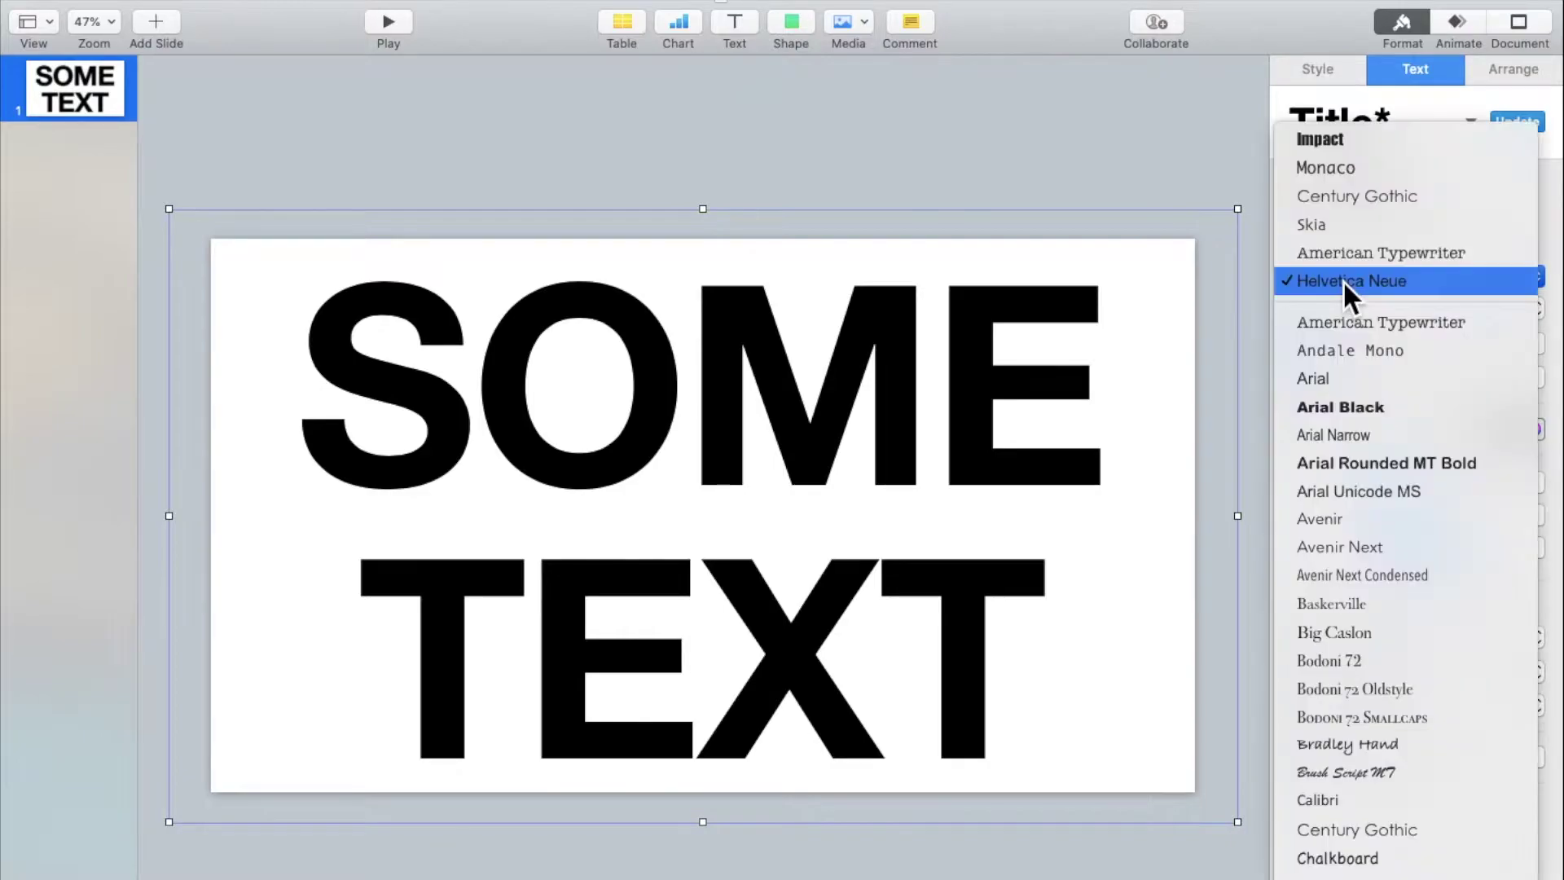
left_click(1327, 145)
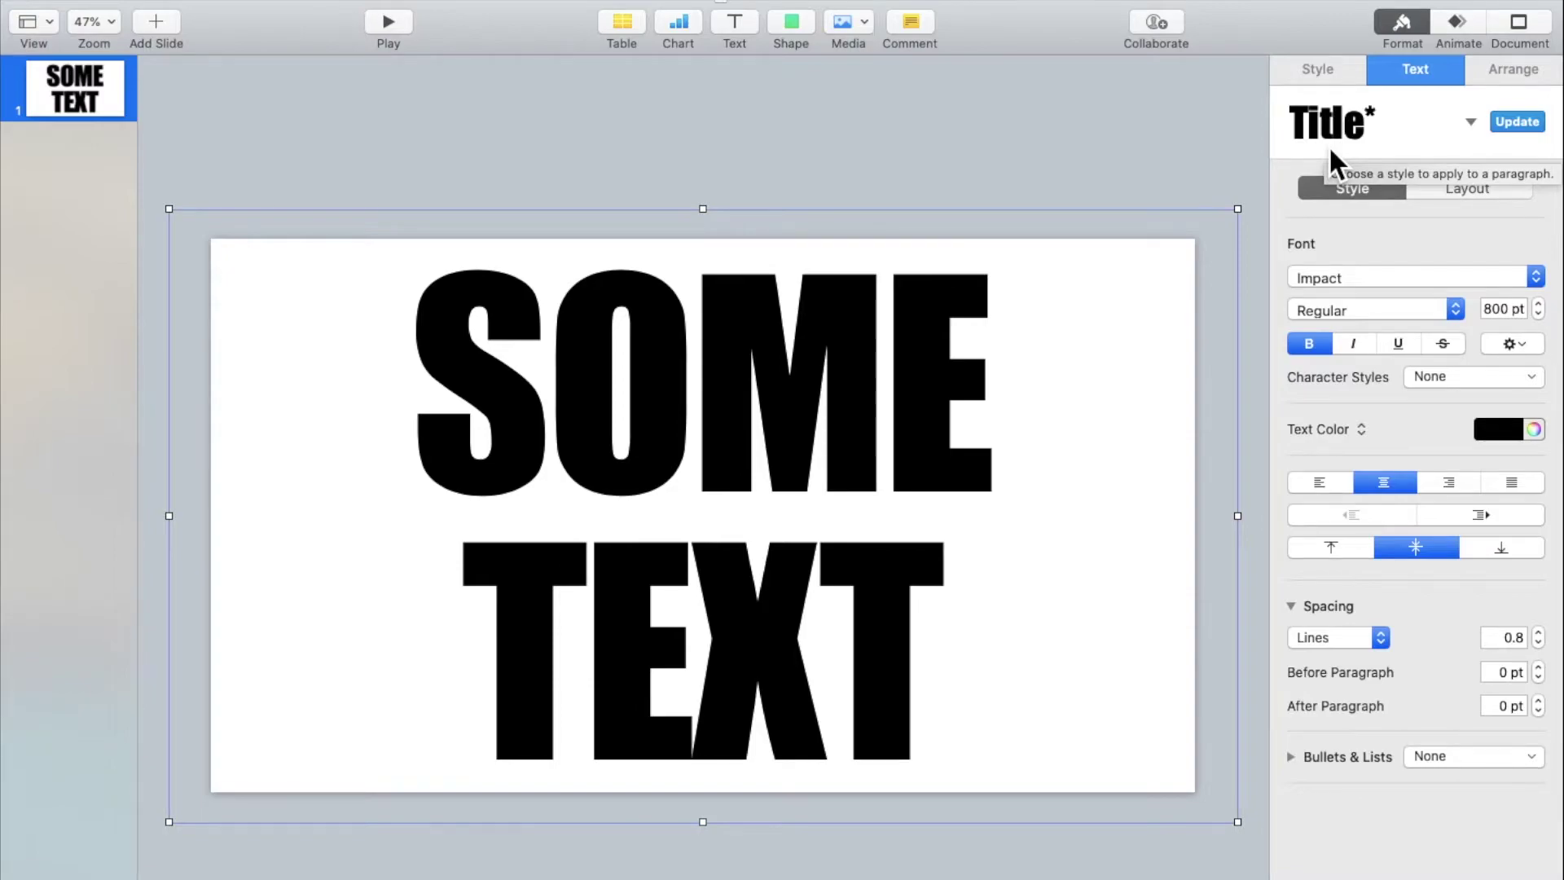
left_click(1512, 430)
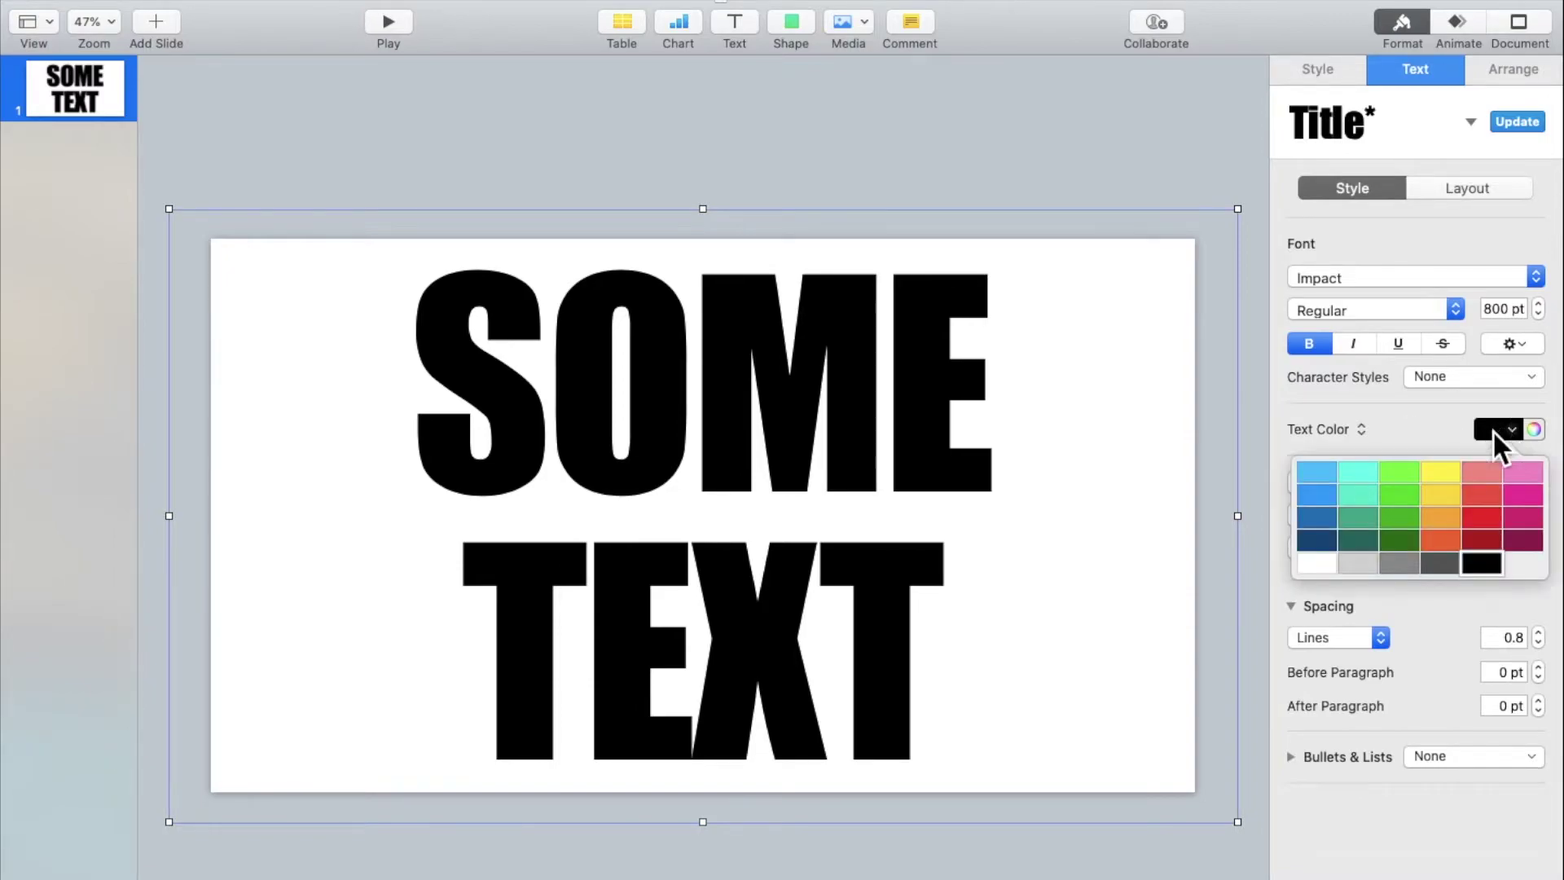
left_click(1416, 478)
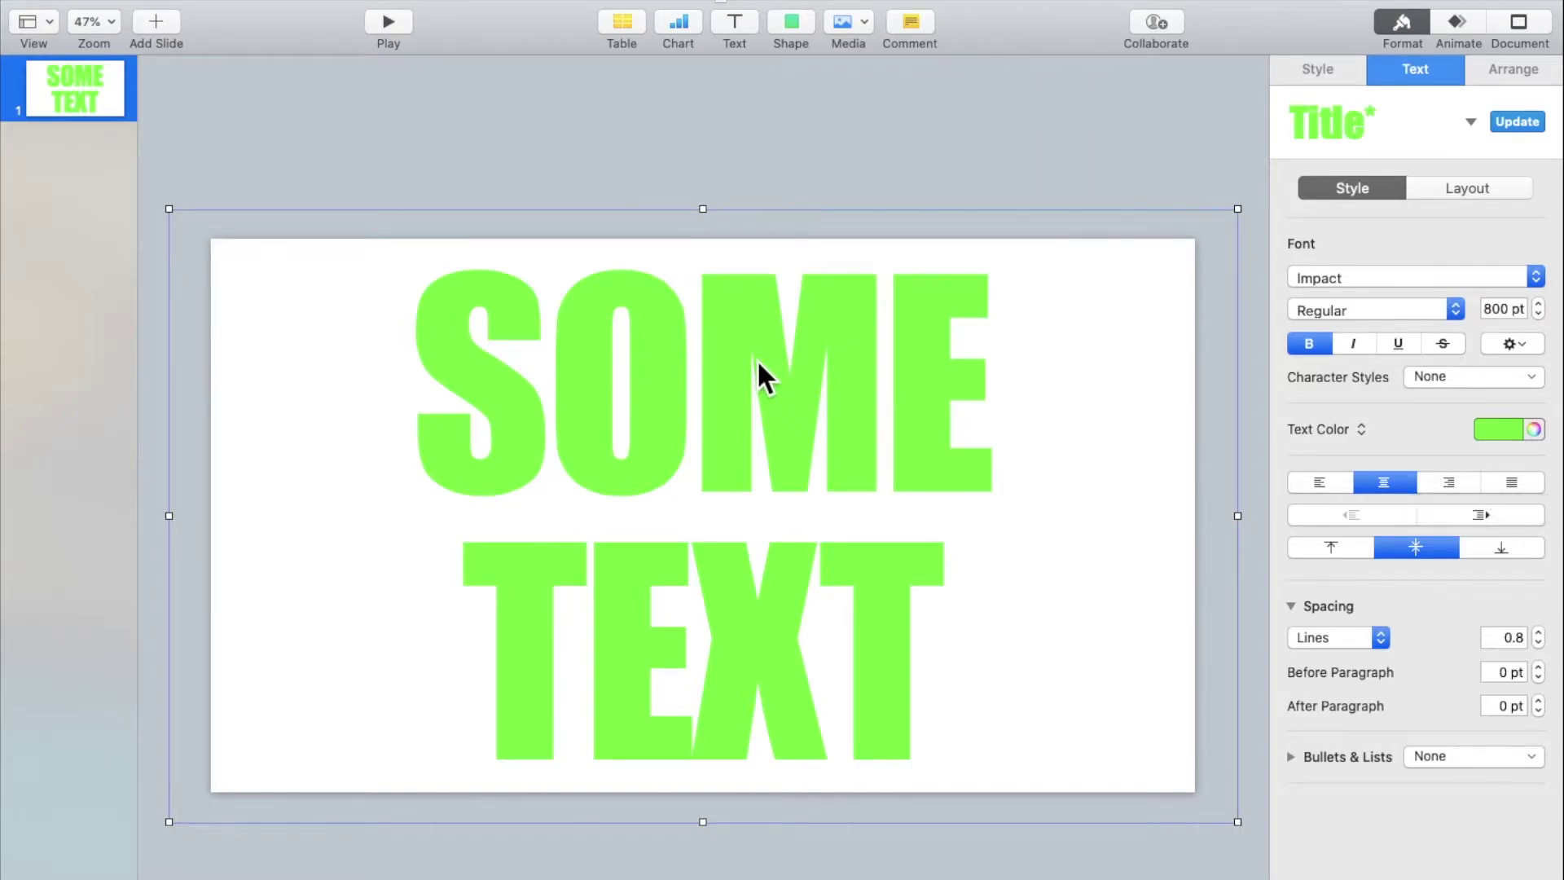
- Give the slide a solid black background colour fill
left_click(928, 148)
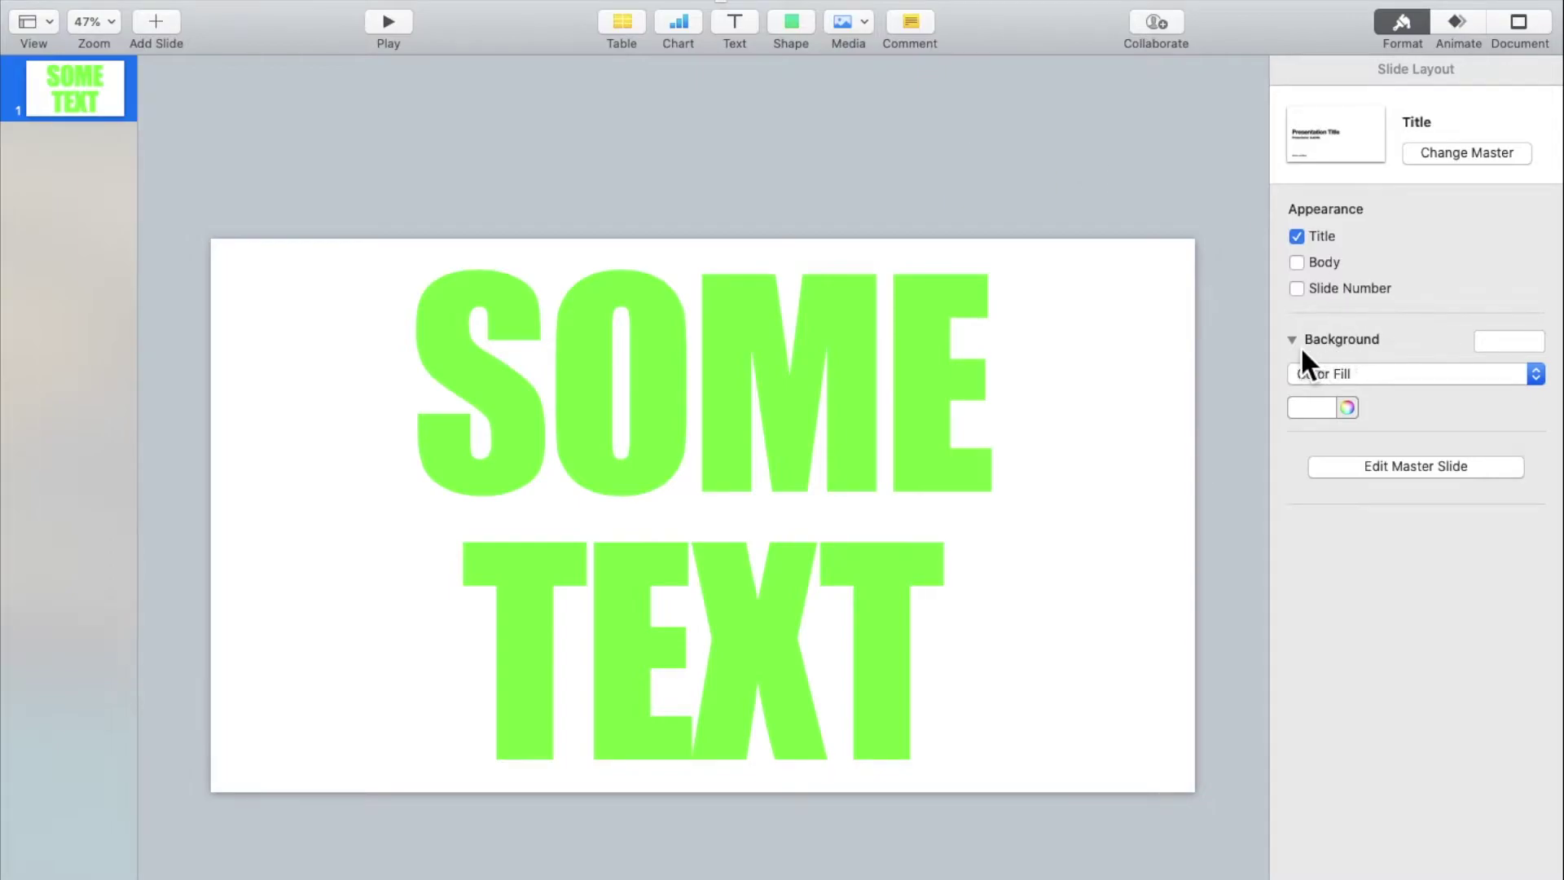
left_click(1305, 407)
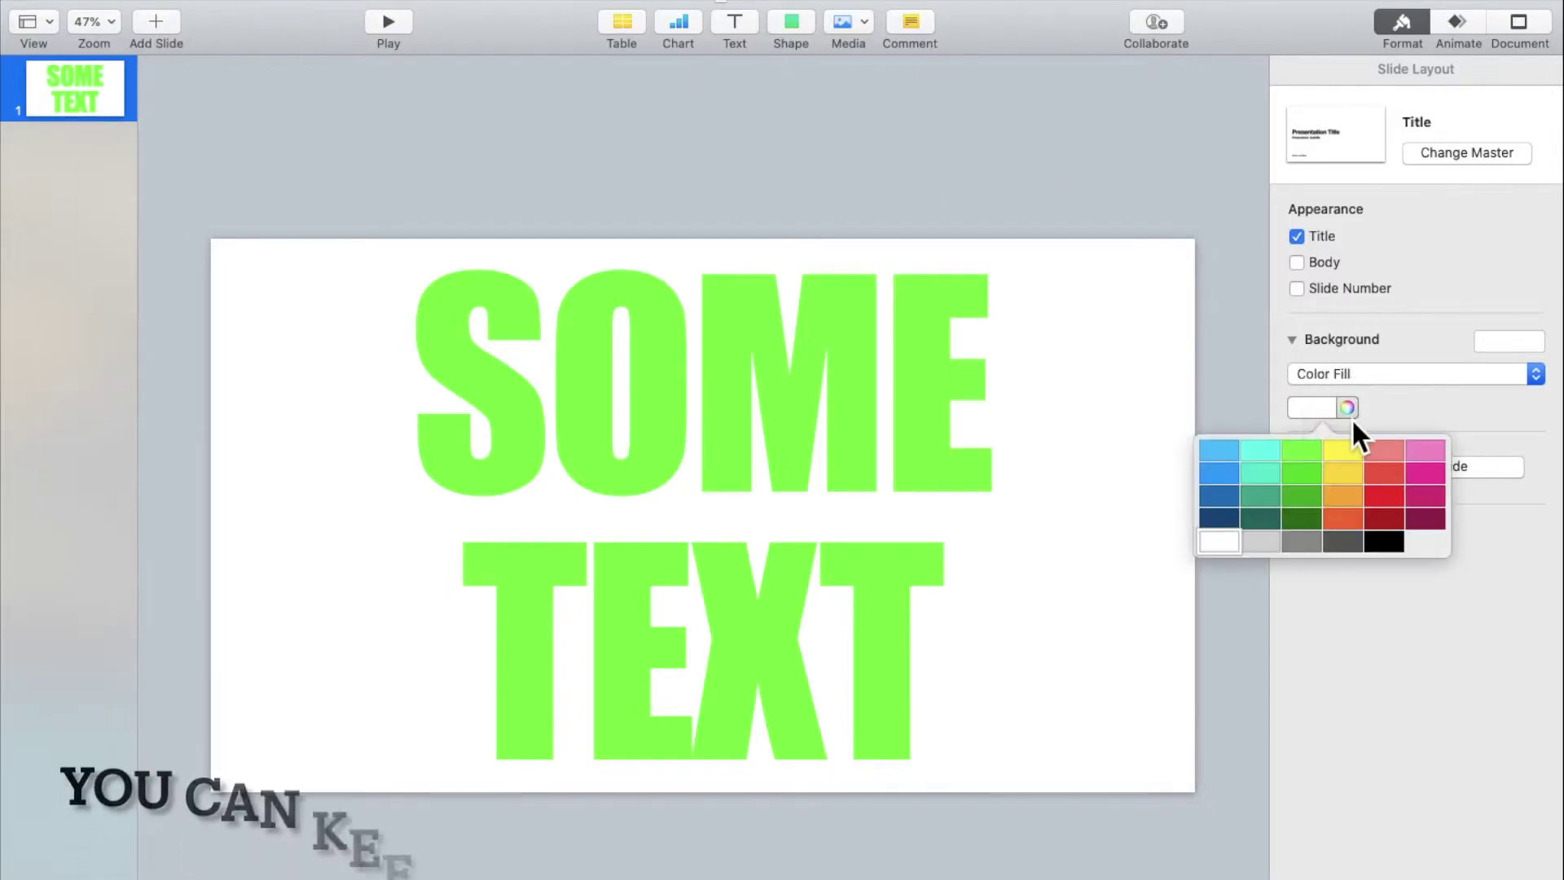
left_click(1385, 542)
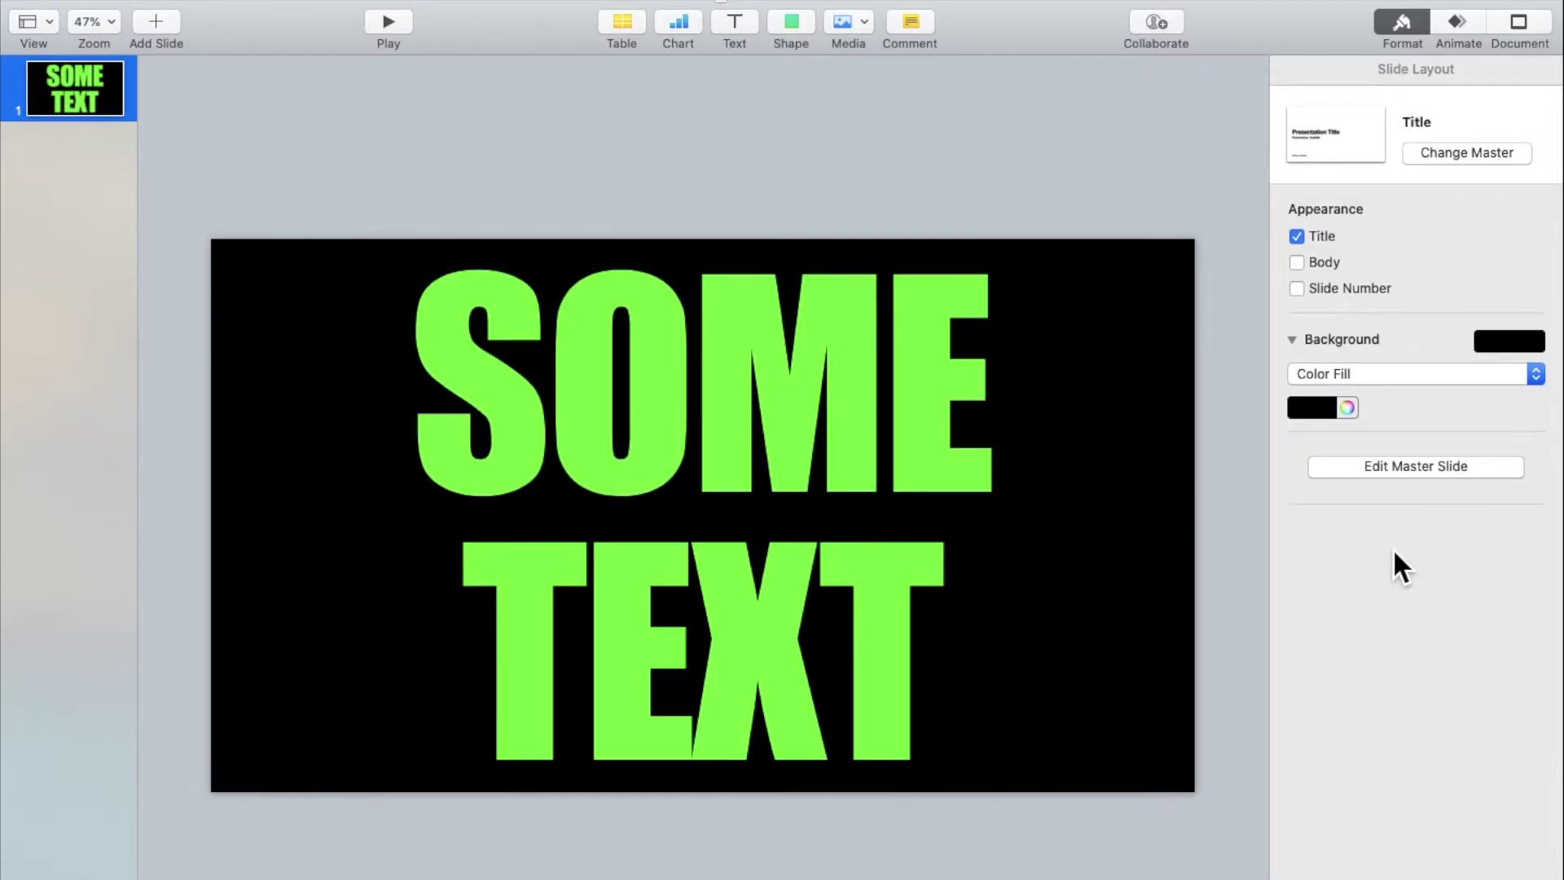
- Add a 4-second Swoosh build-in to the title, entering from the left
left_click(691, 504)
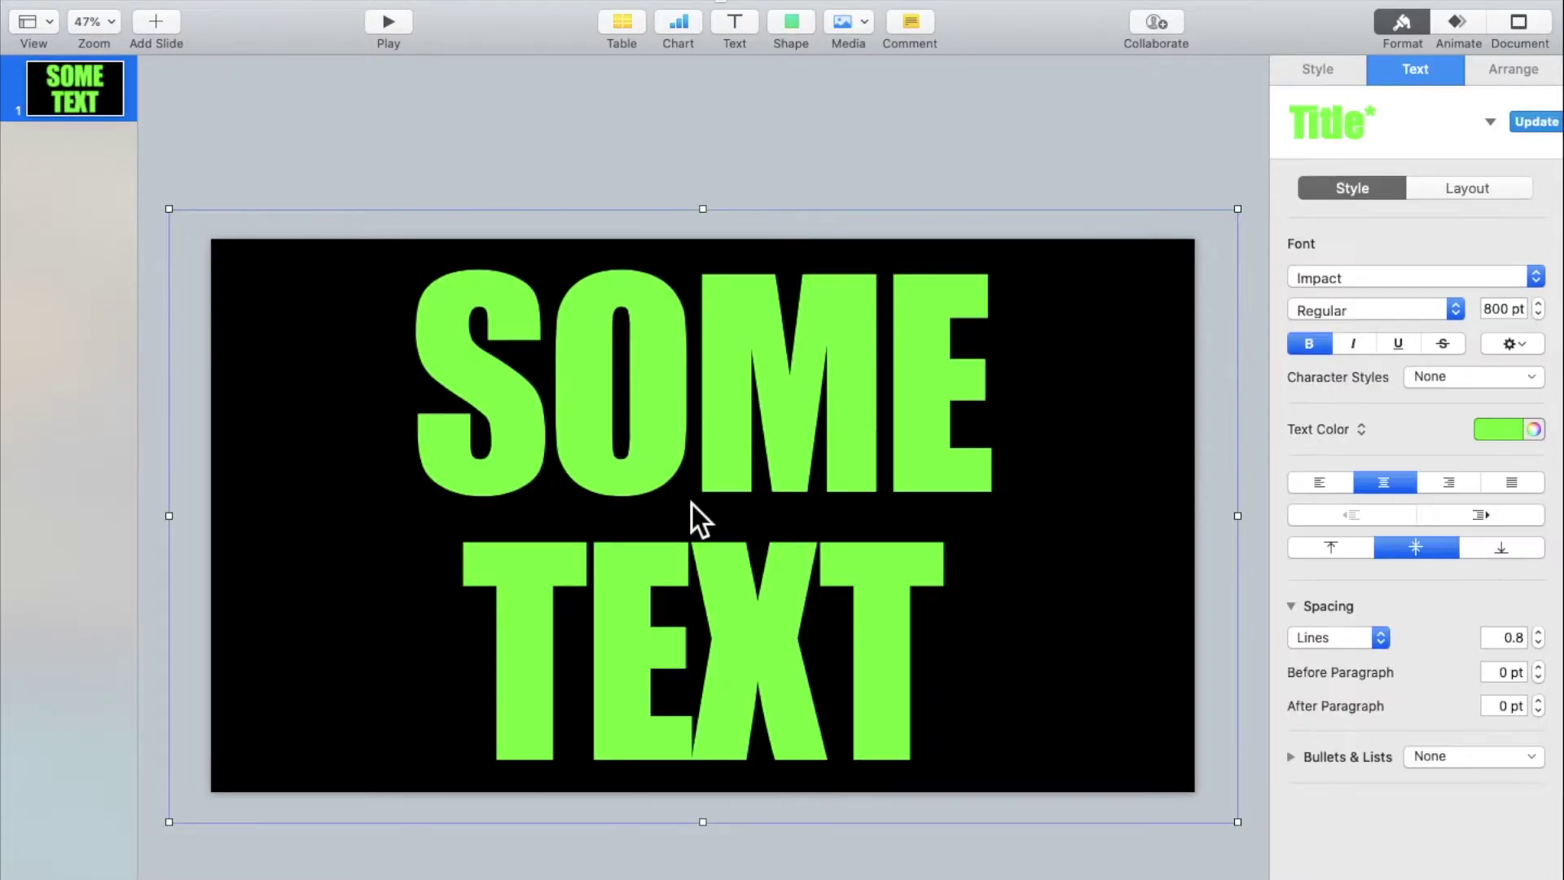
left_click(1451, 29)
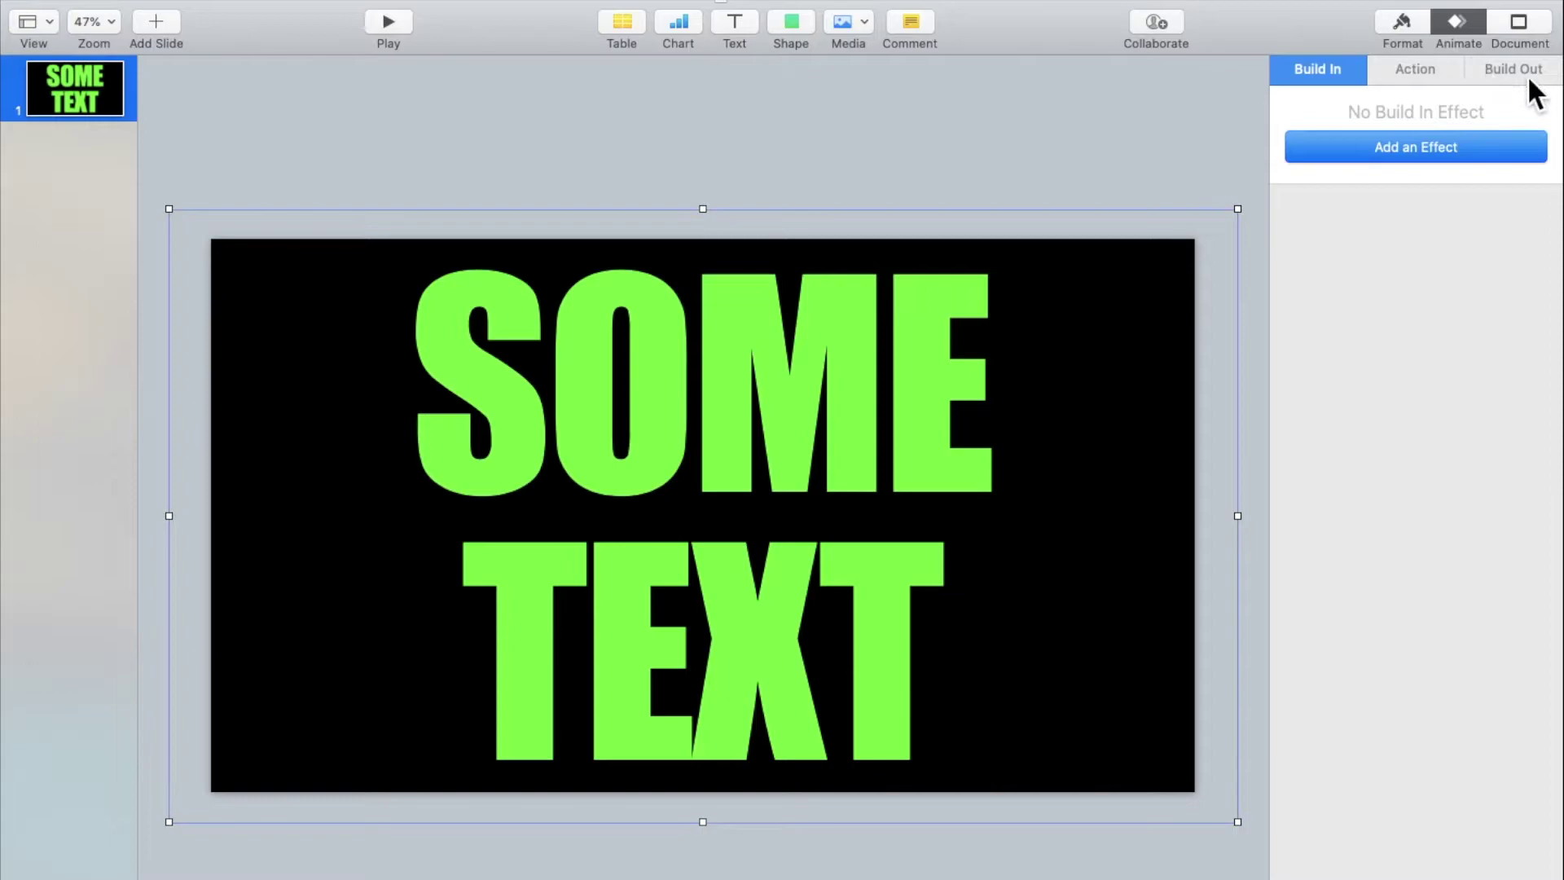
left_click(1413, 137)
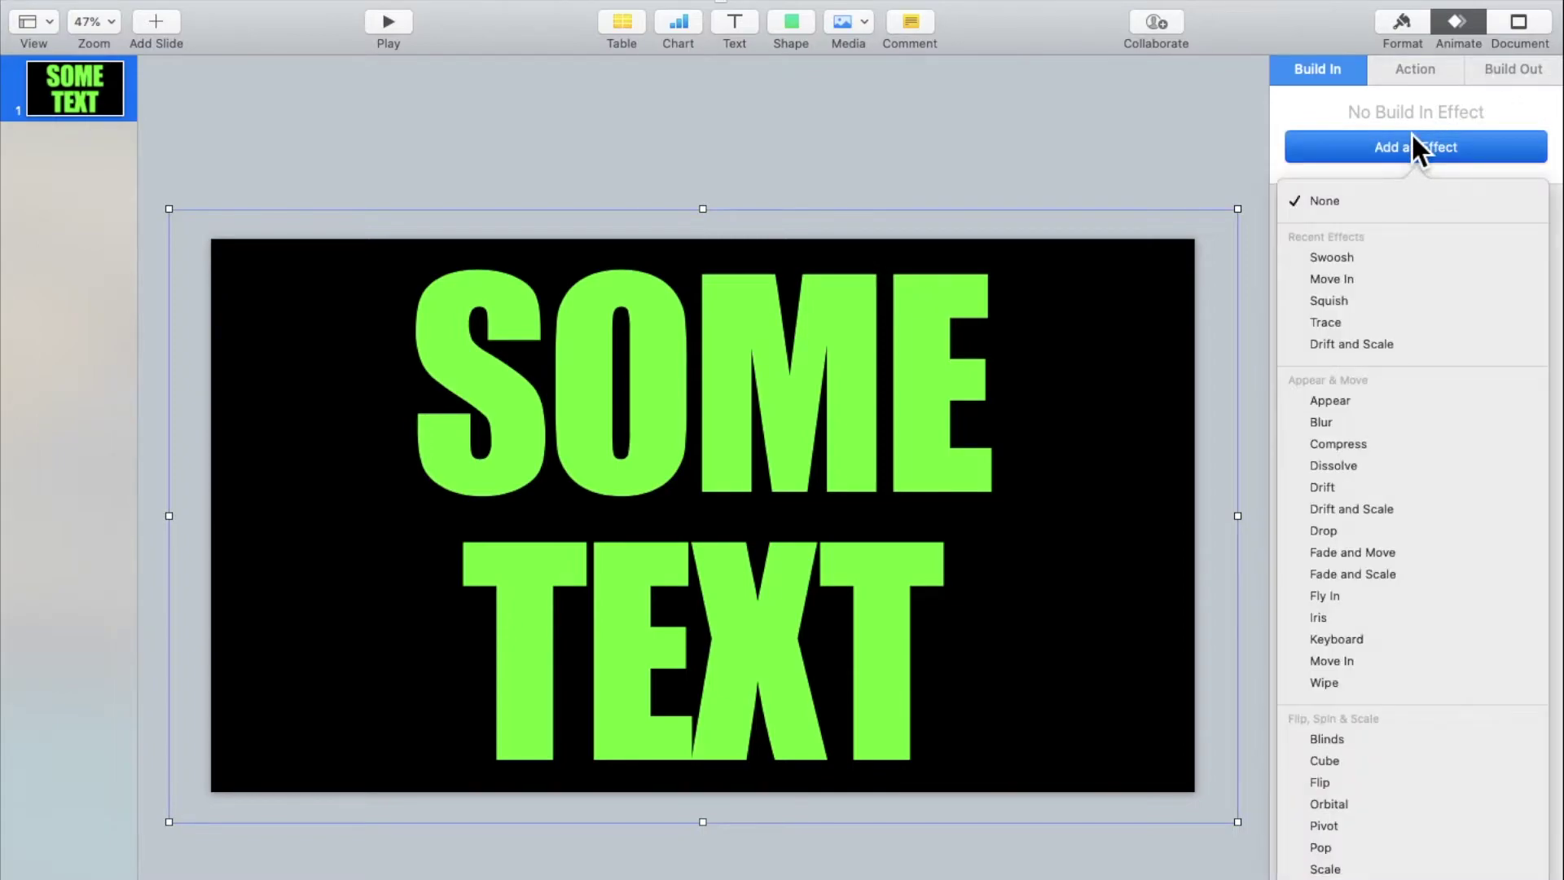
left_click(1403, 249)
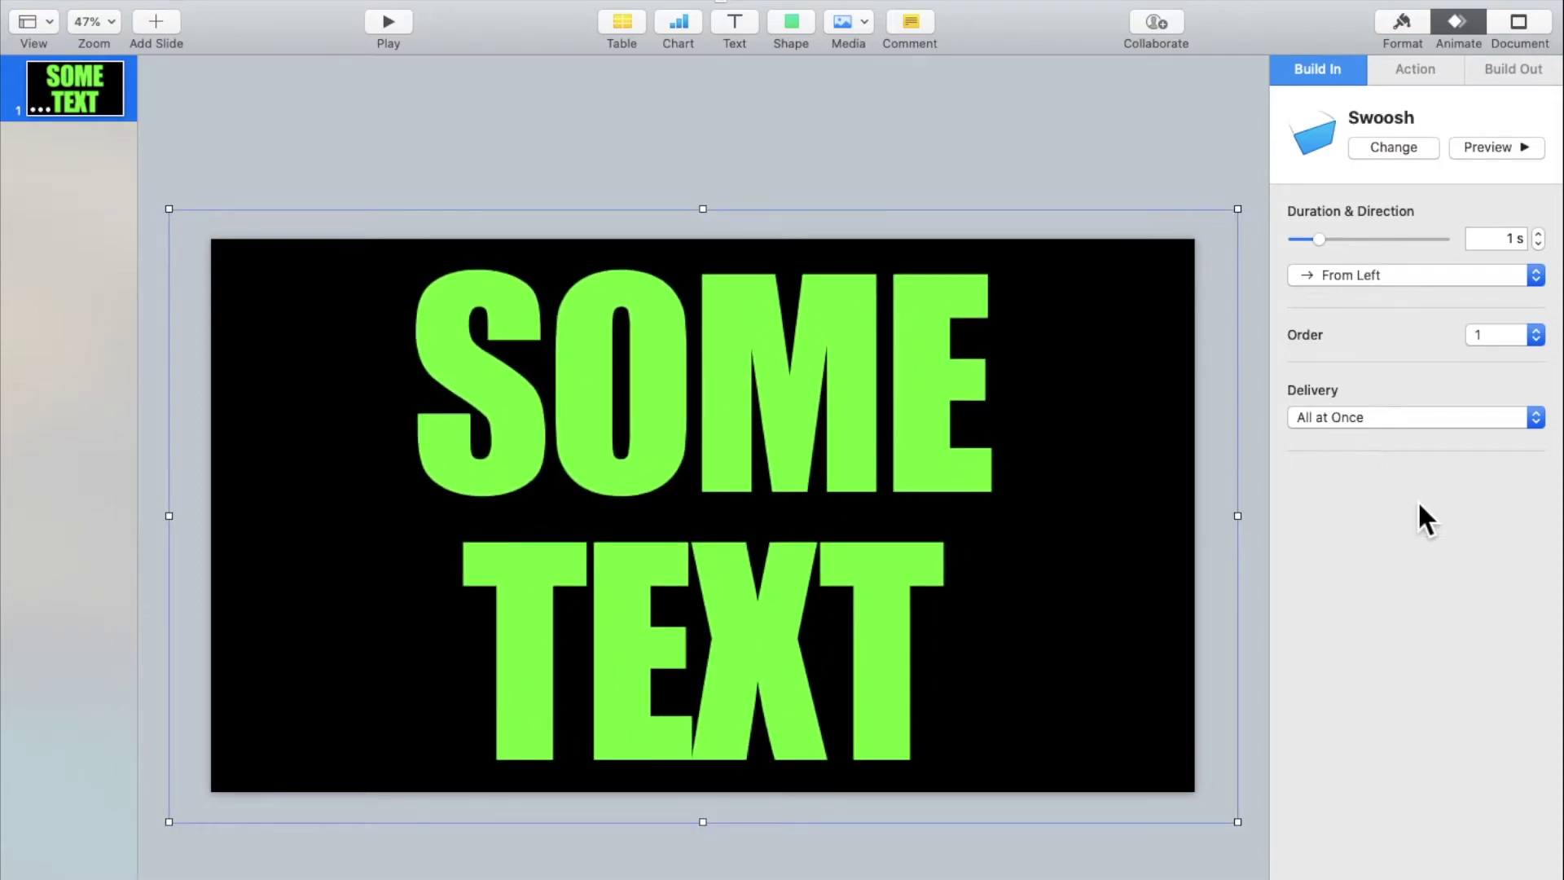
double_click(1509, 239)
type("4")
left_click(1357, 280)
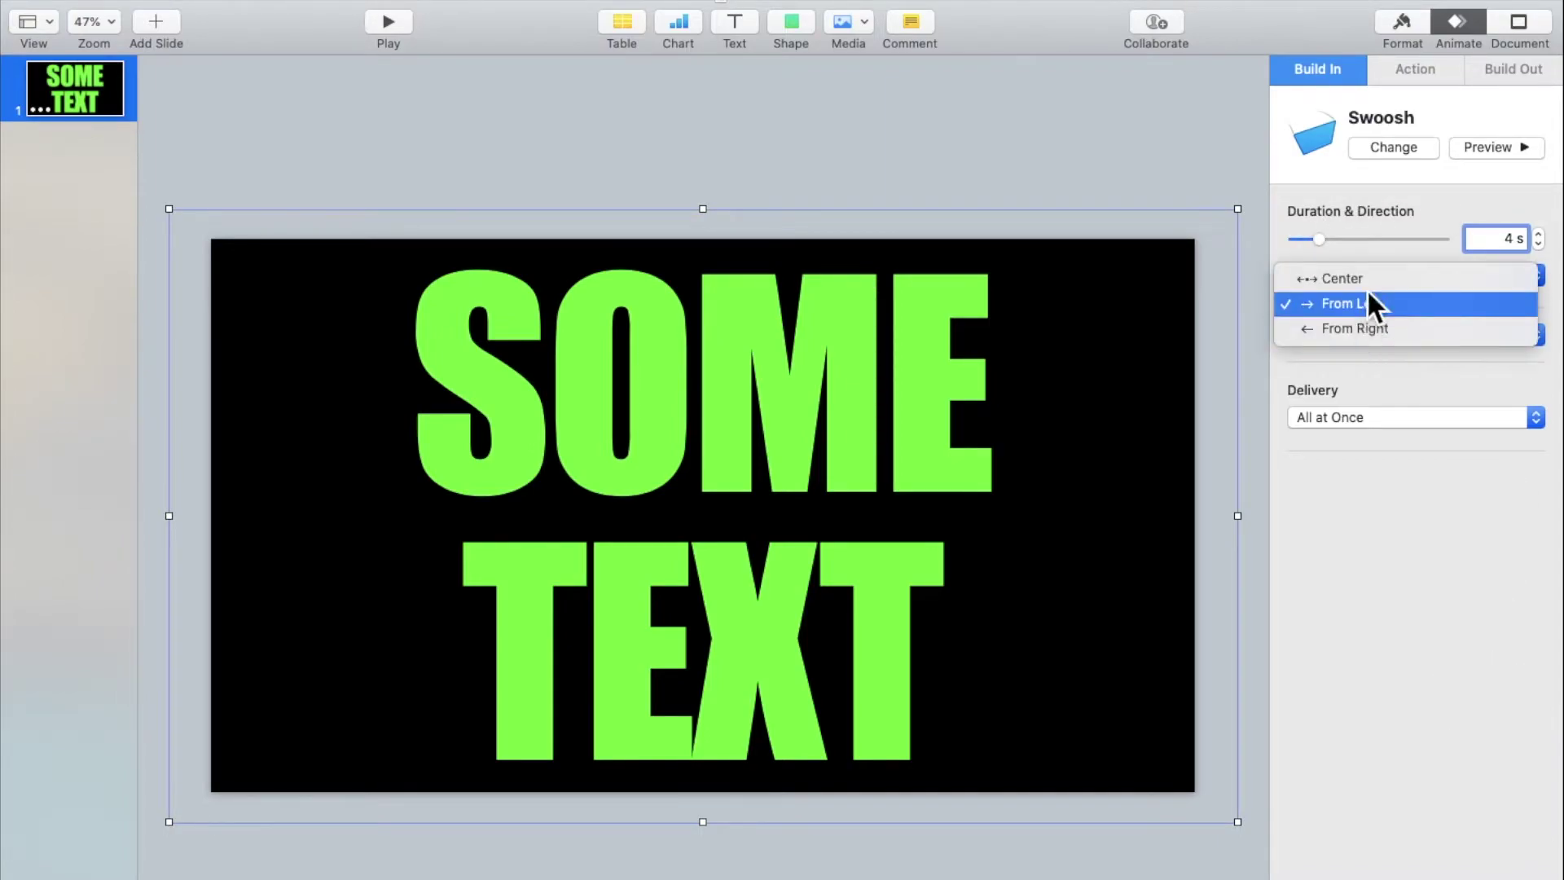
left_click(1415, 66)
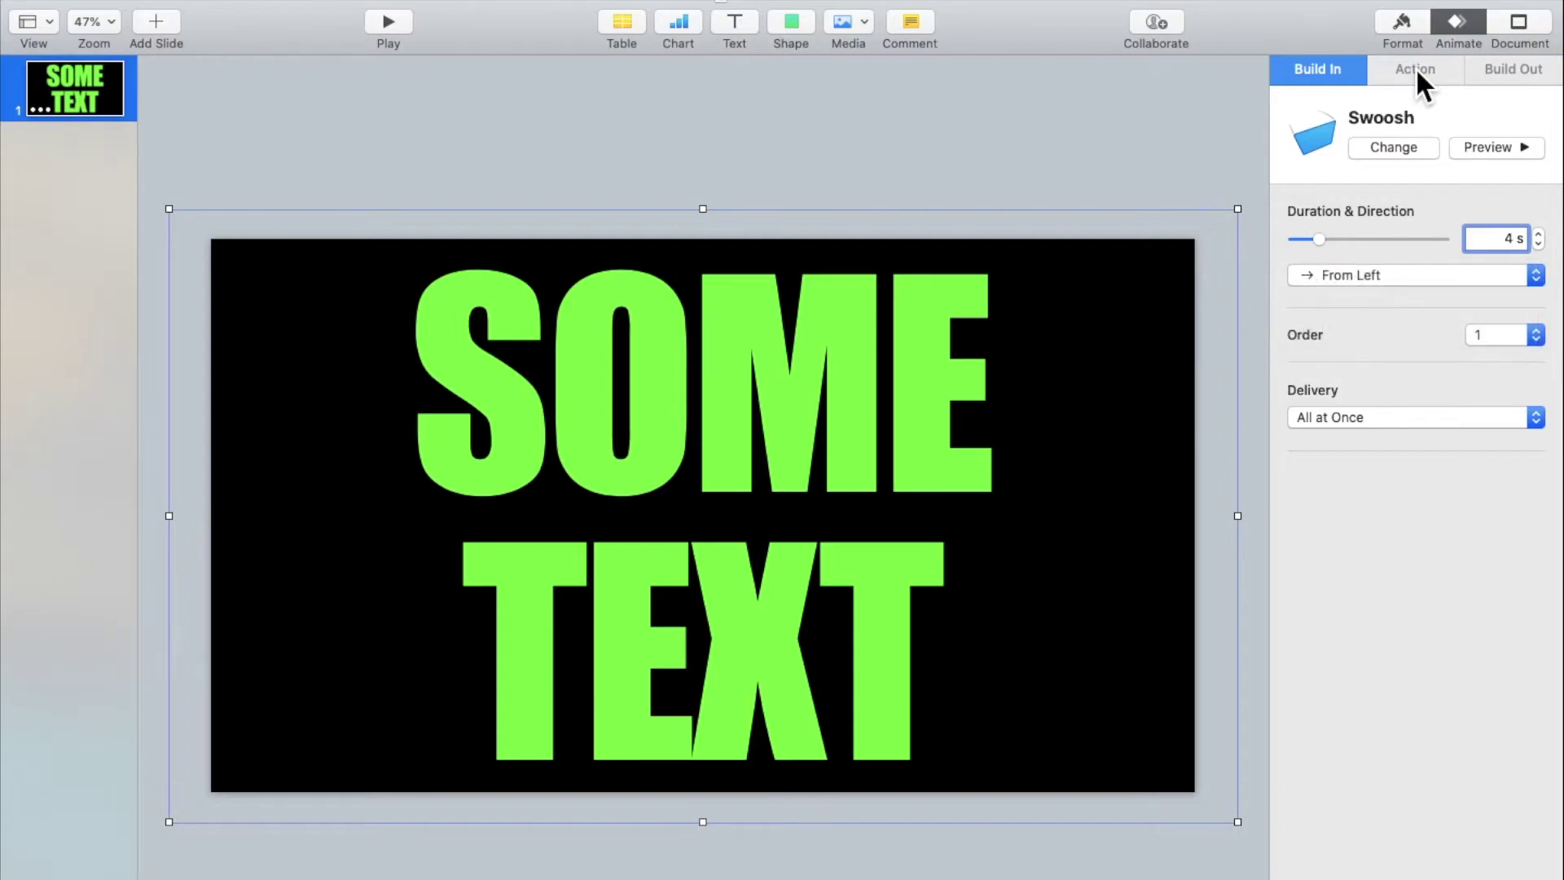
- Add a Pop action effect to the title with a 4-second duration
left_click(1414, 67)
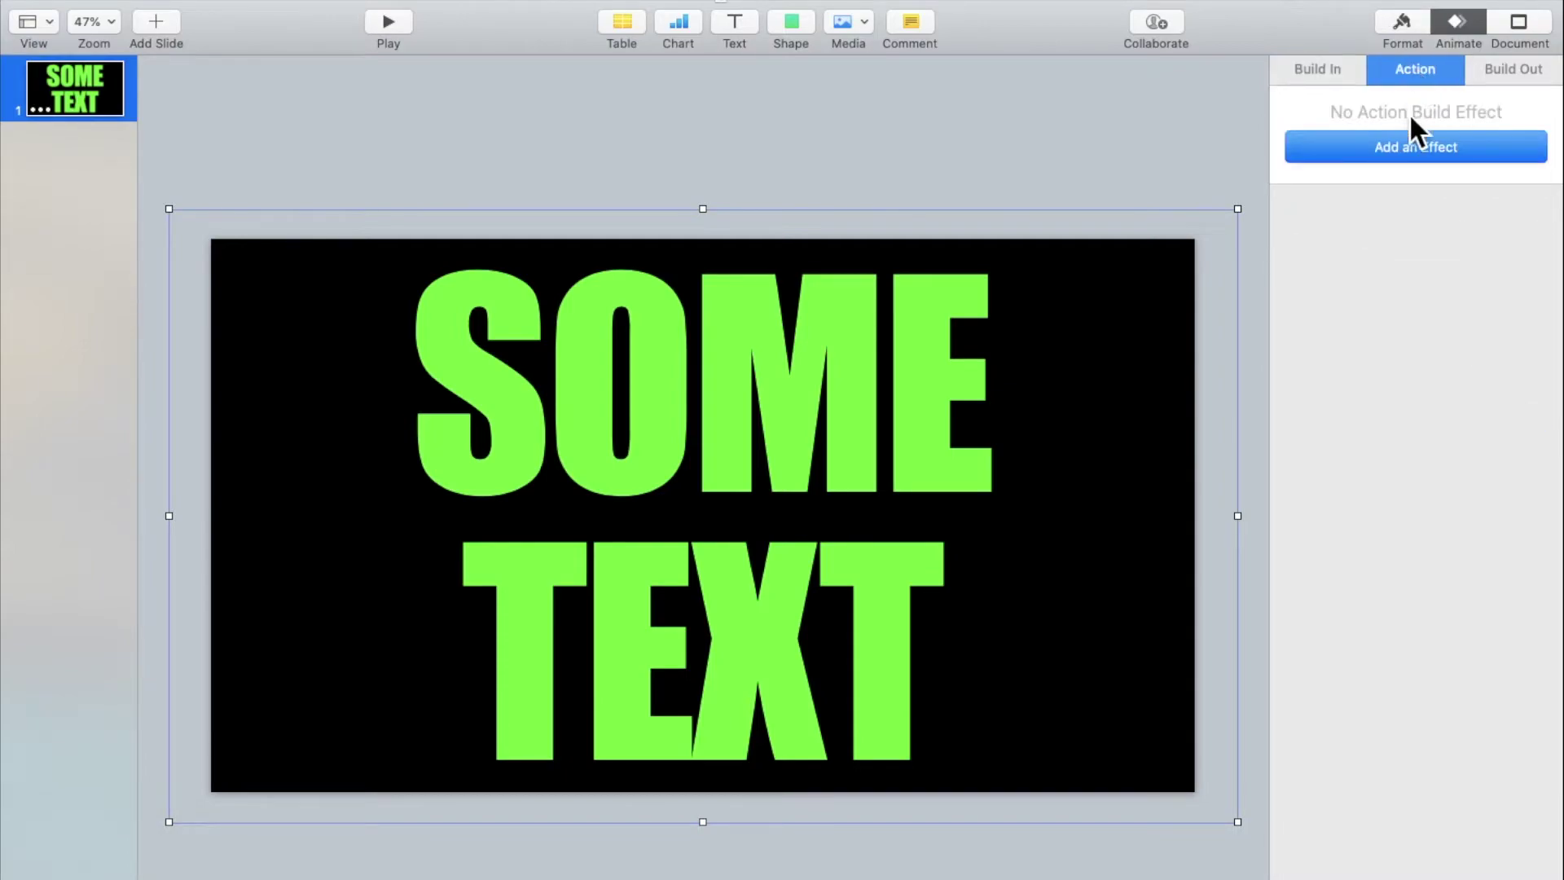
left_click(1410, 148)
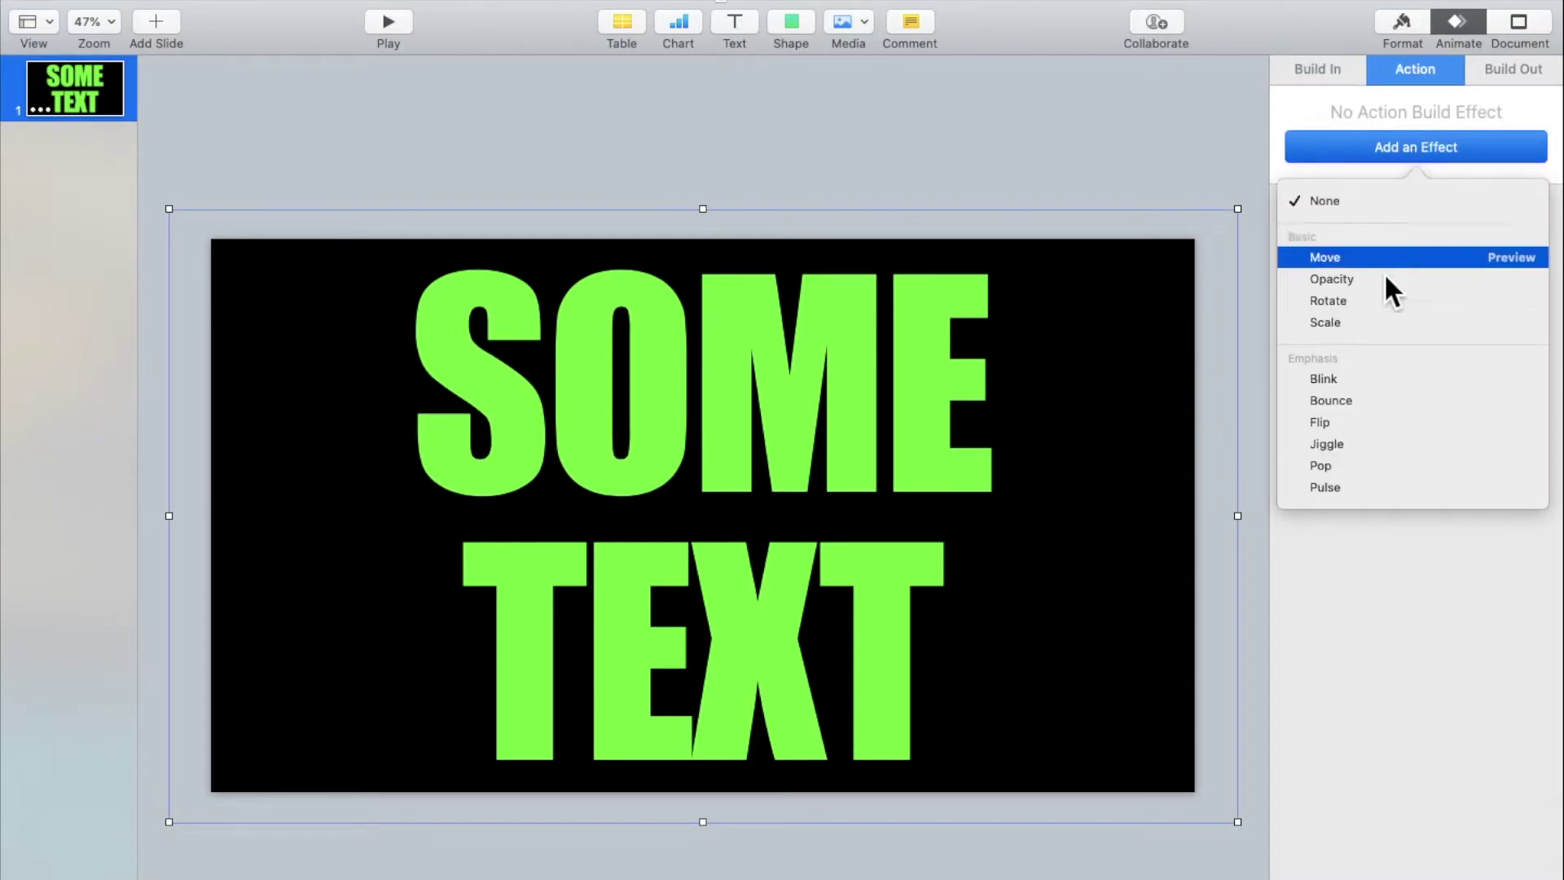
left_click(1328, 466)
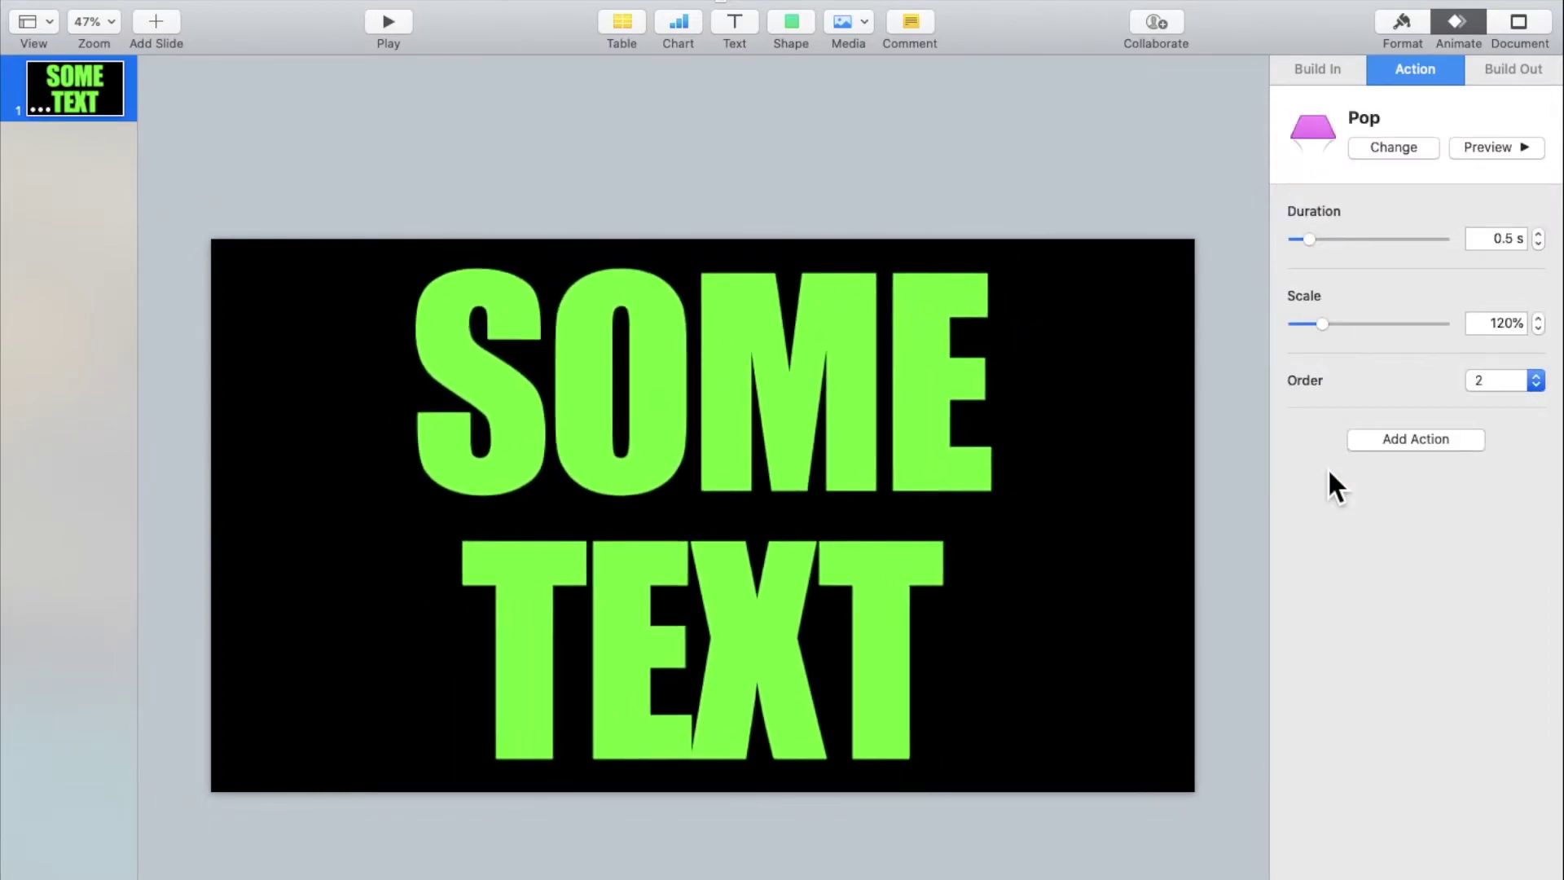
type("4")
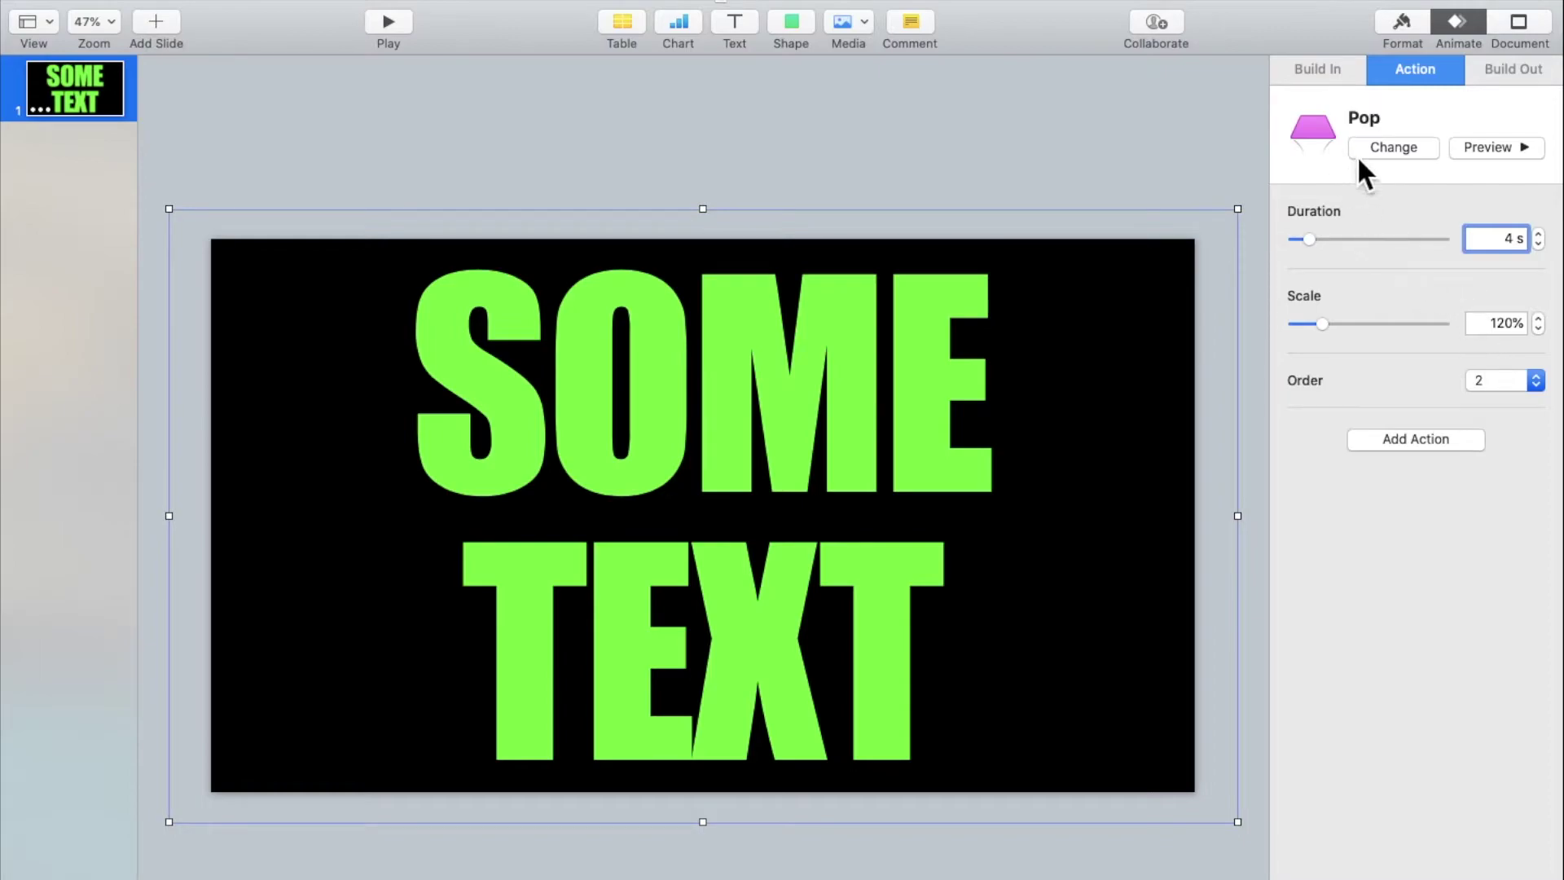
- Add a 4-second Bouncy build-out to the title and show the Build Order list
left_click(1520, 73)
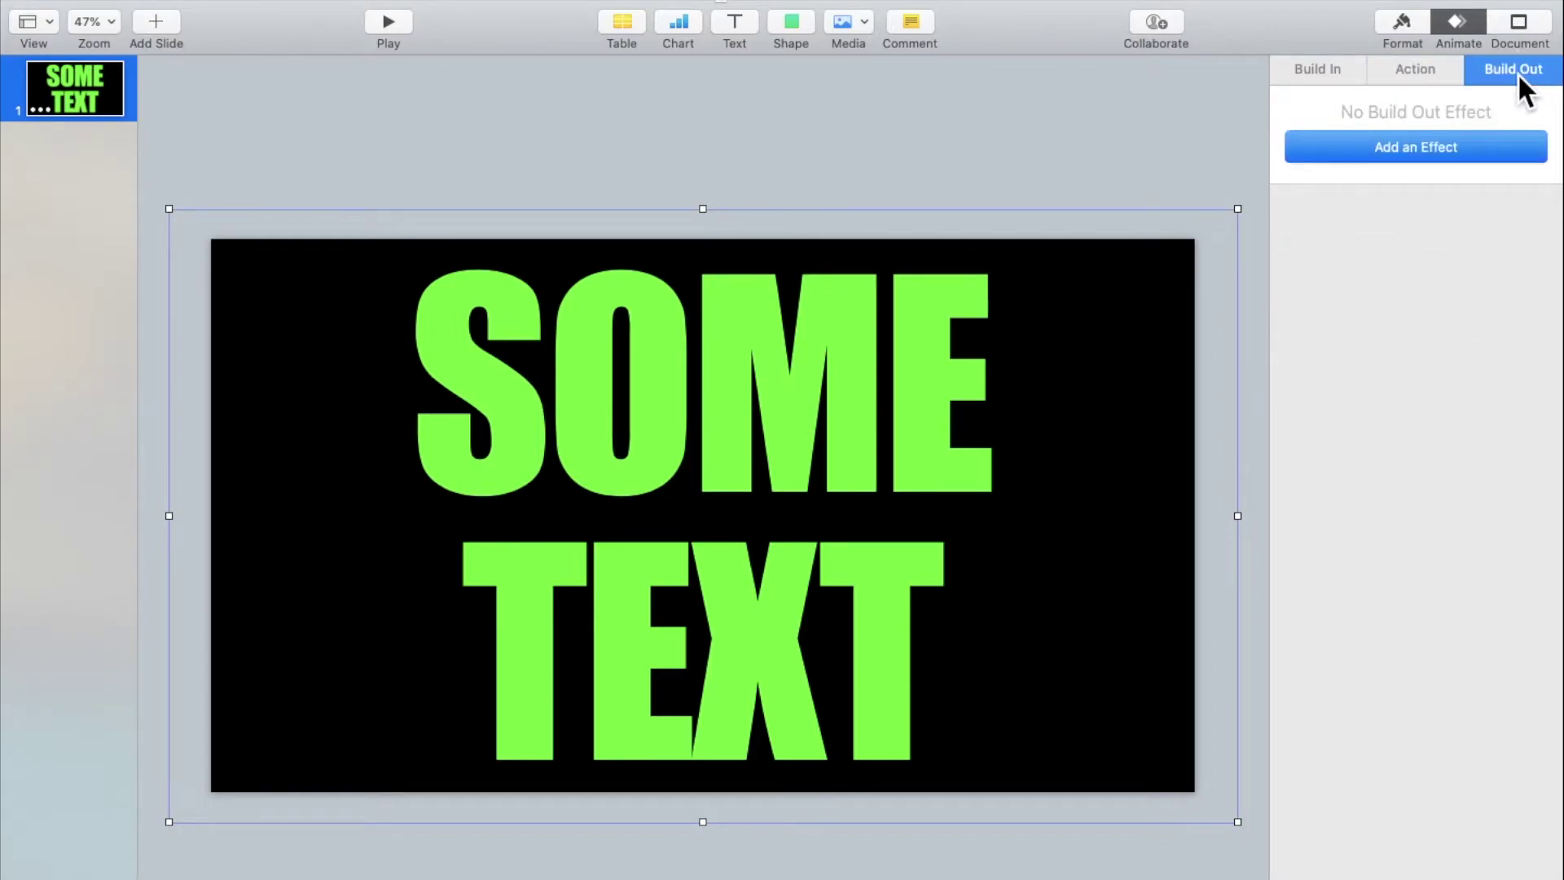
left_click(1401, 148)
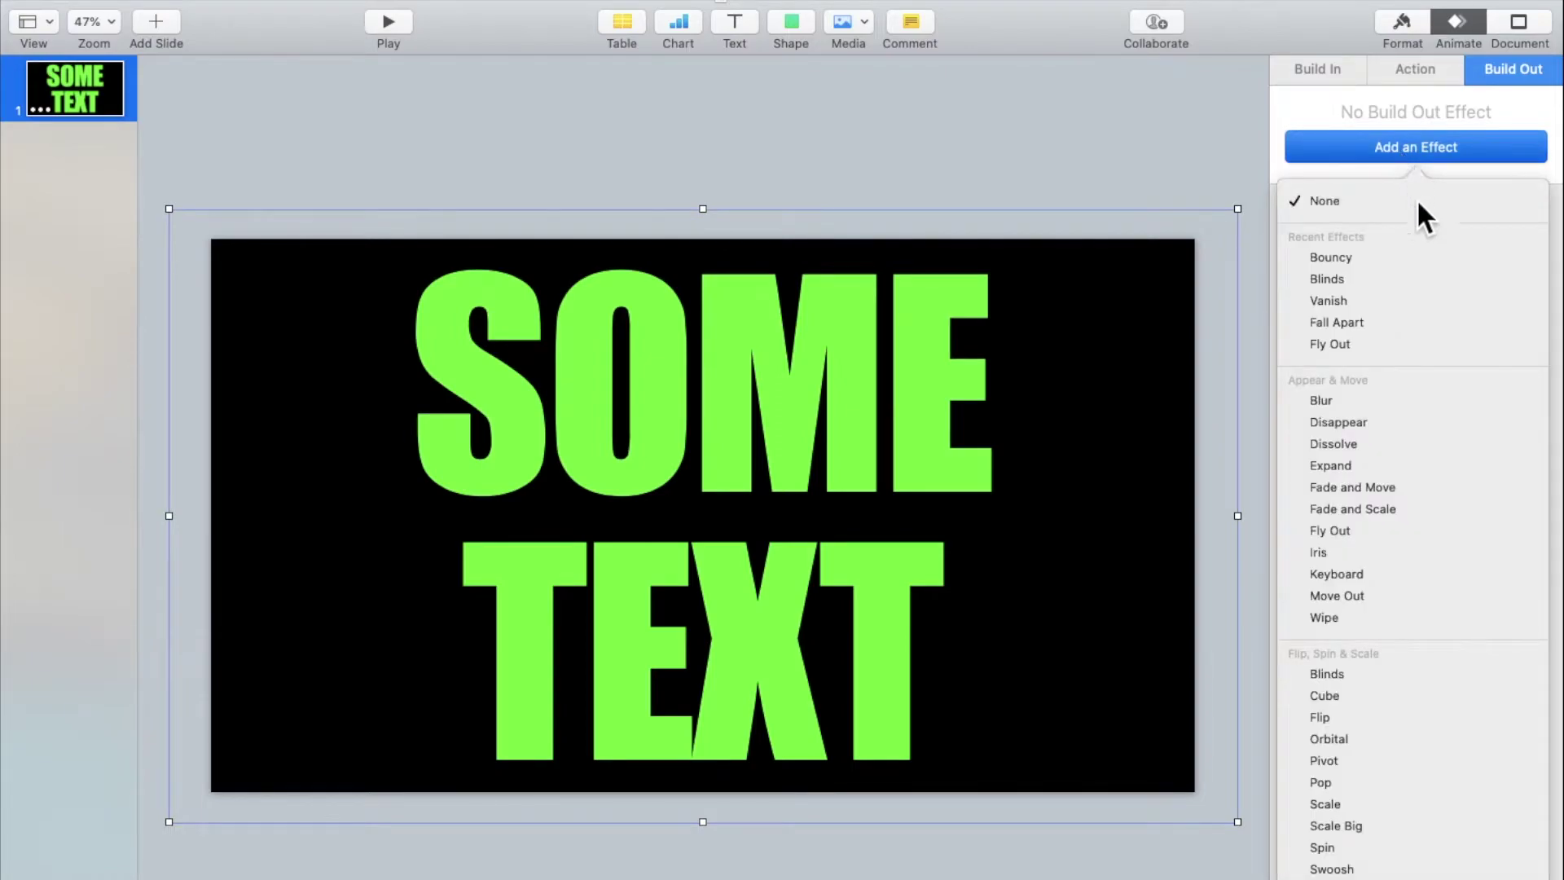
left_click(1386, 260)
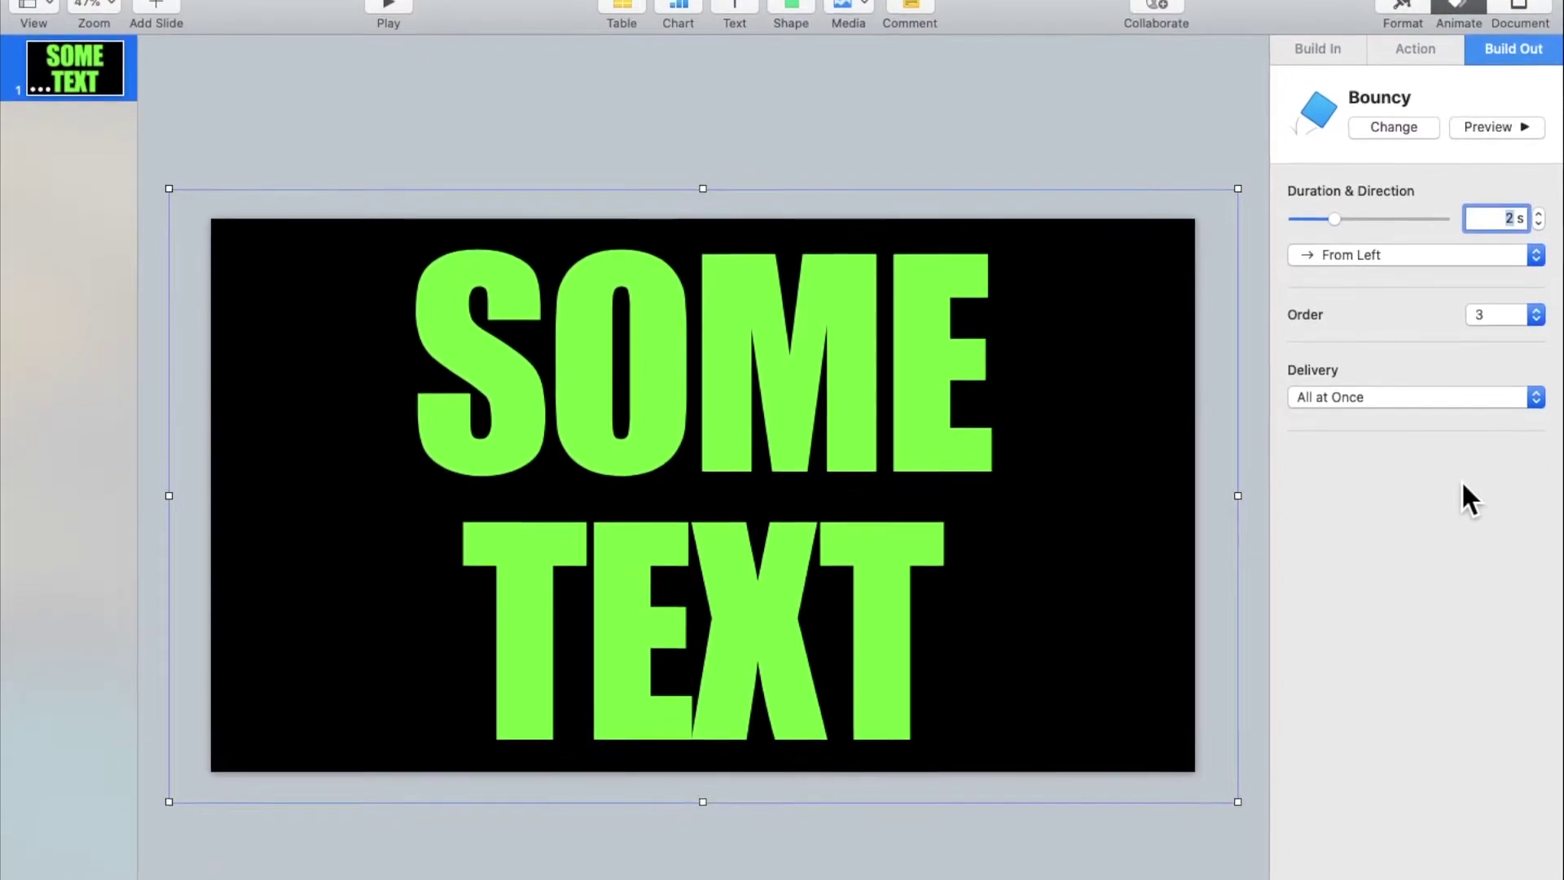
type("4")
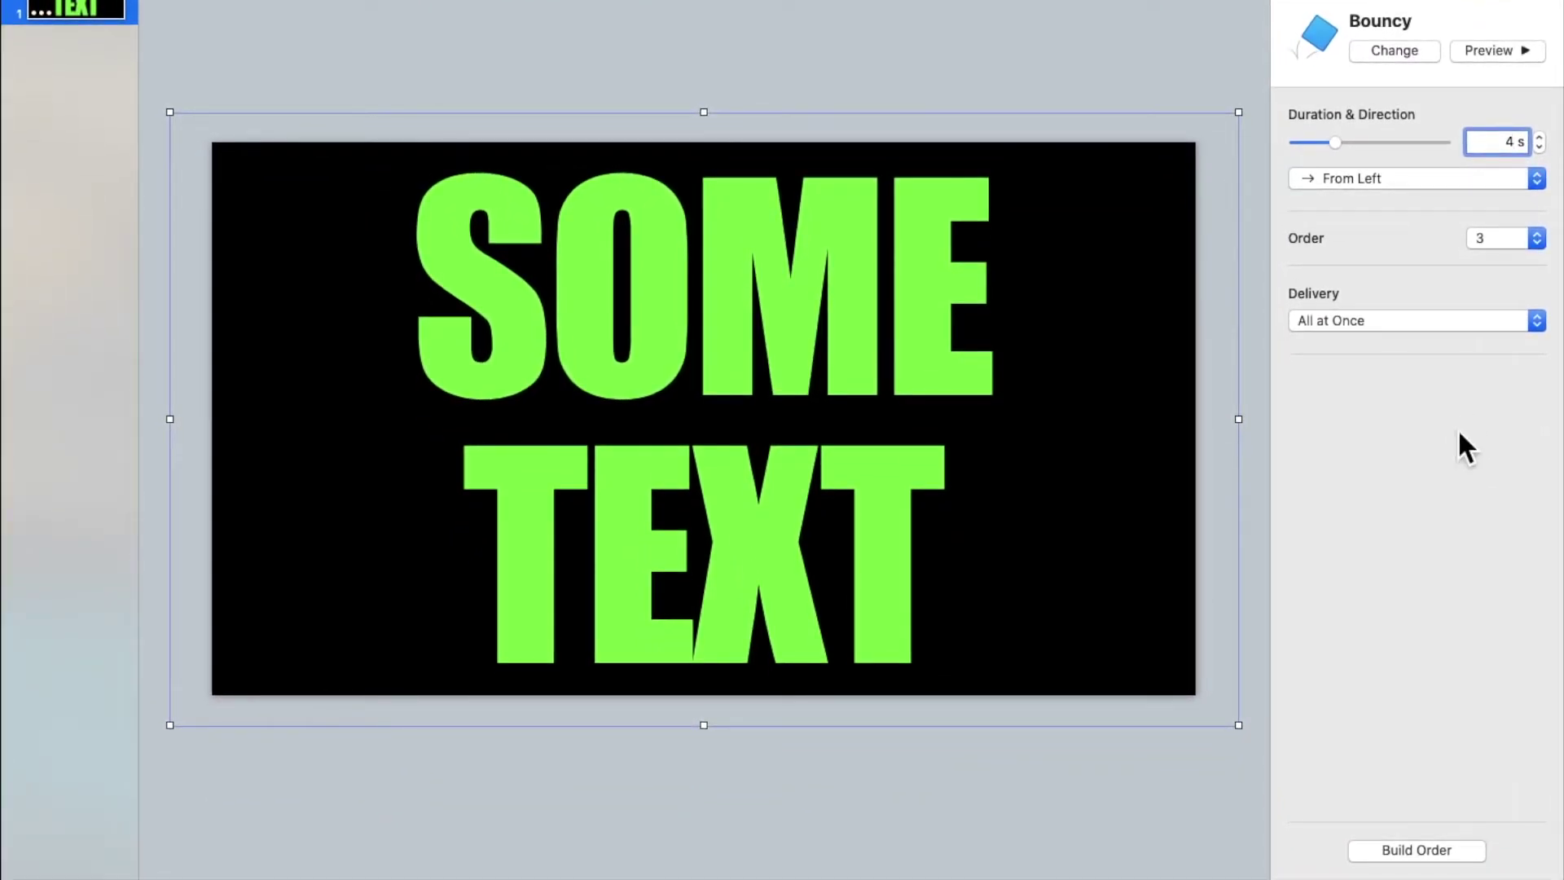
left_click(1427, 851)
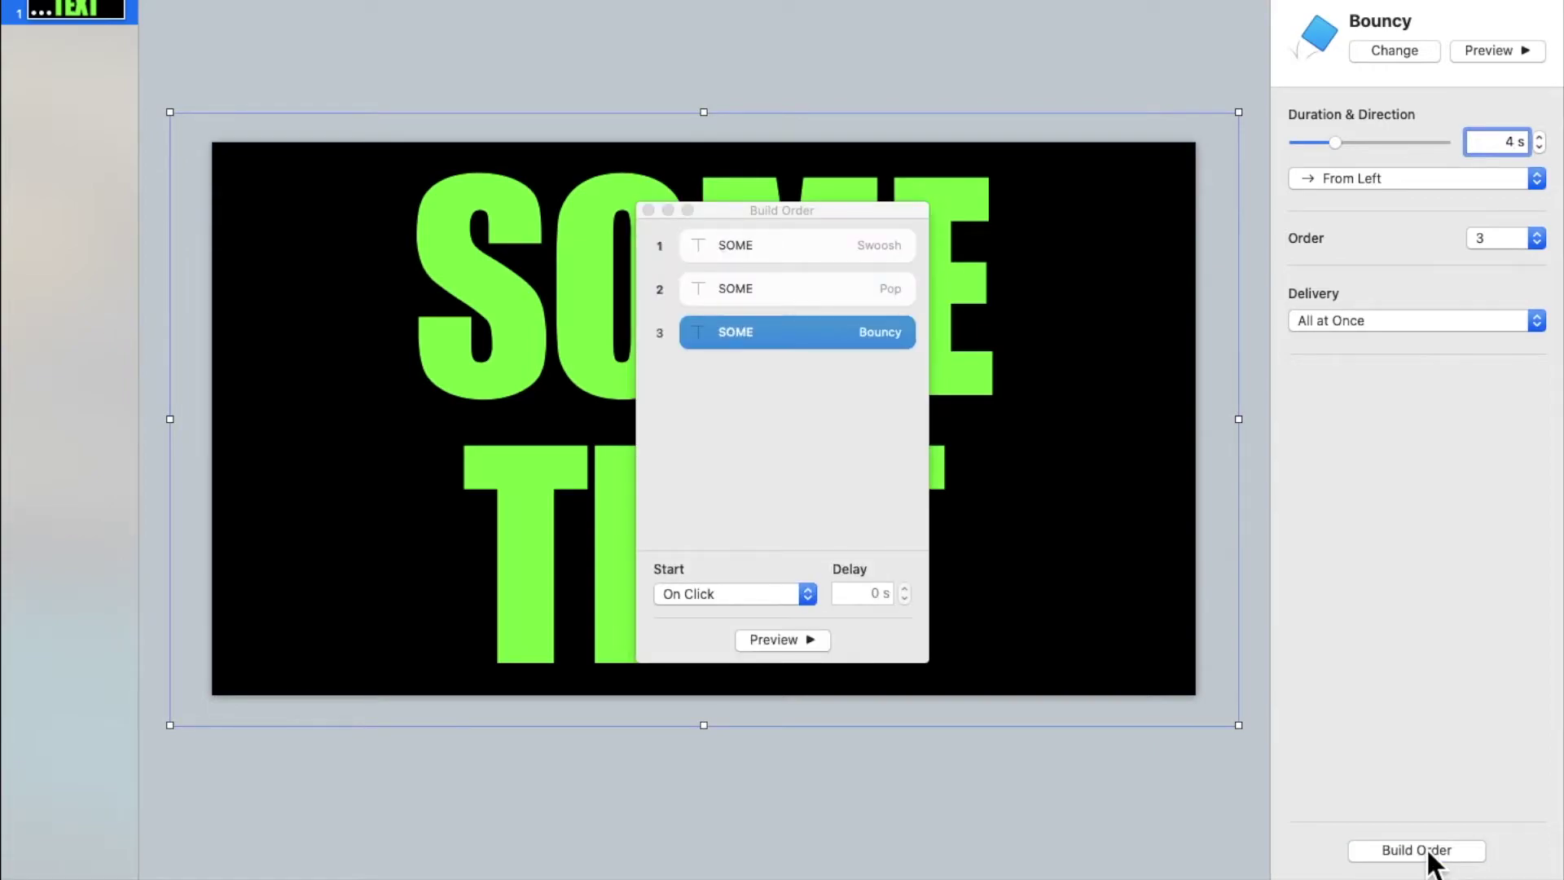
- Set the Swoosh, Pop and Bouncy builds to start After Previous Build, then close Build Order
left_click(1203, 453)
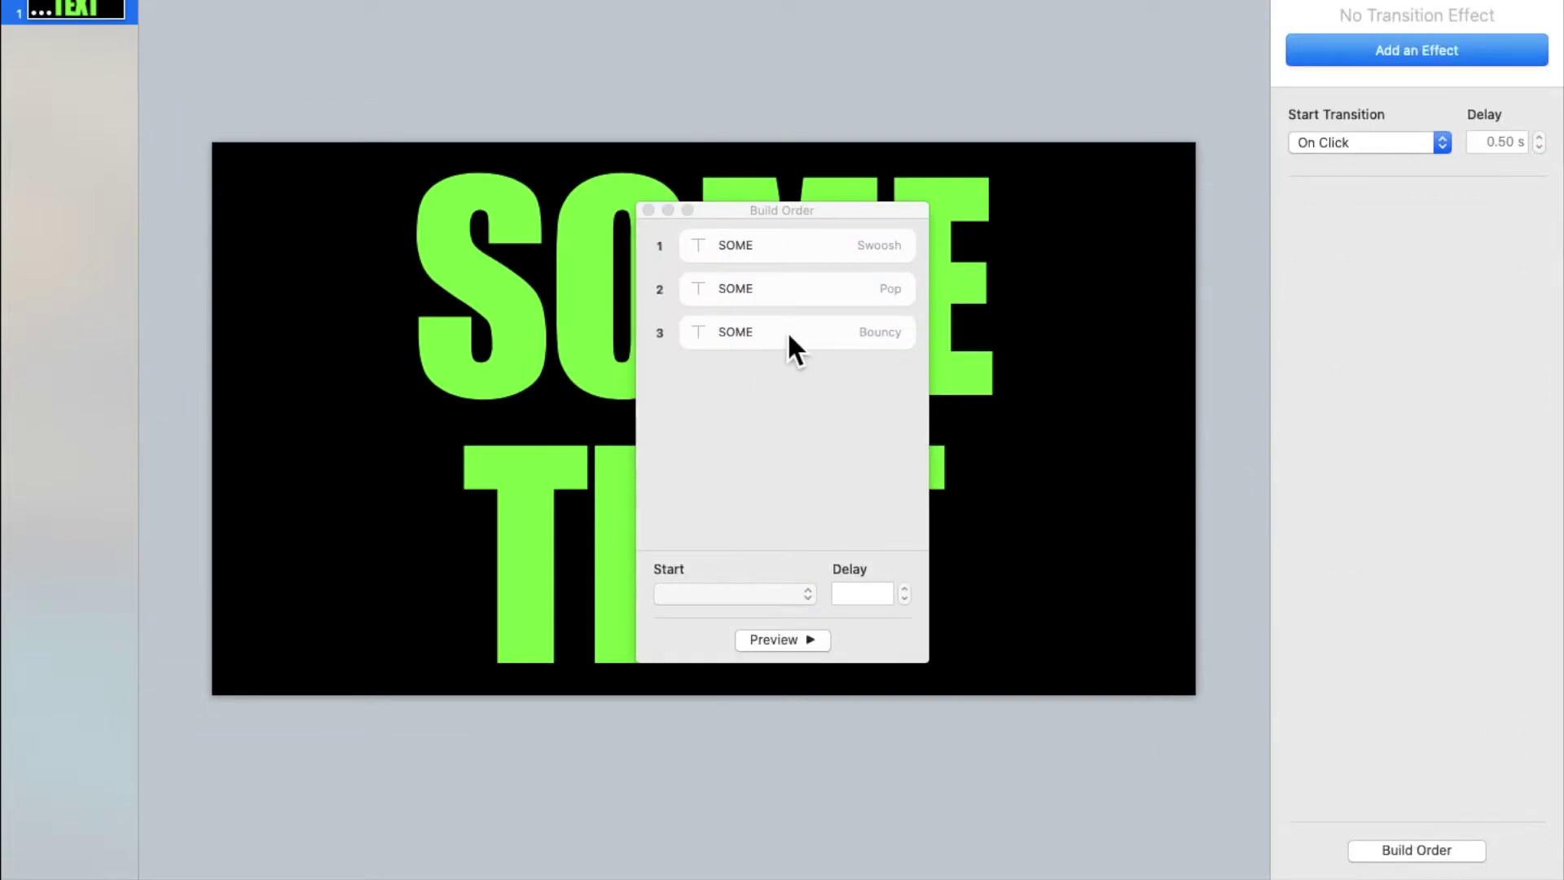
left_click(748, 293)
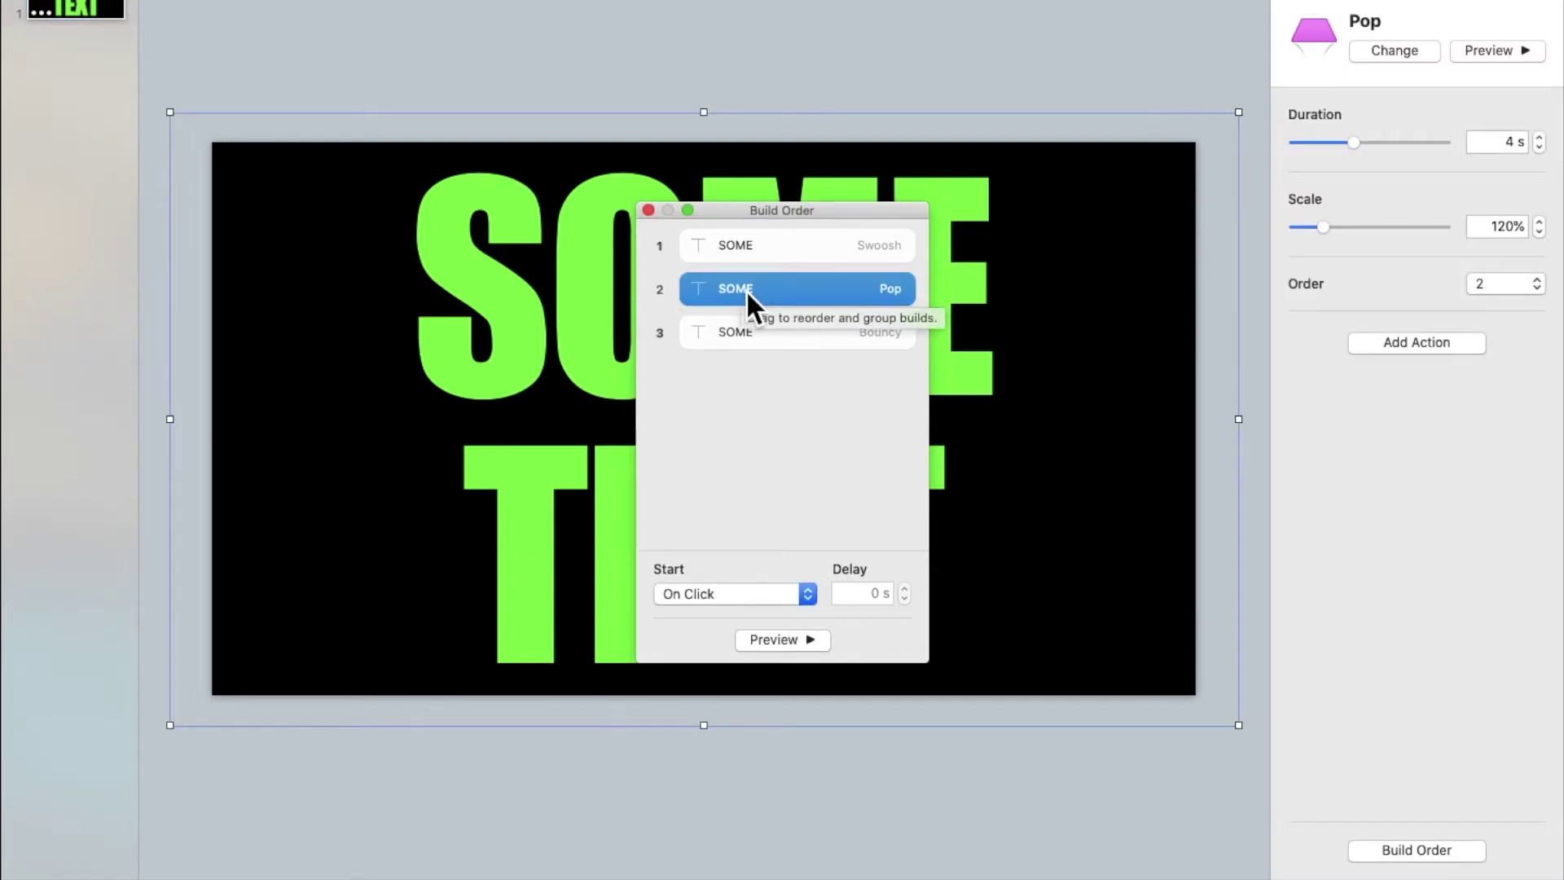
key("super+a")
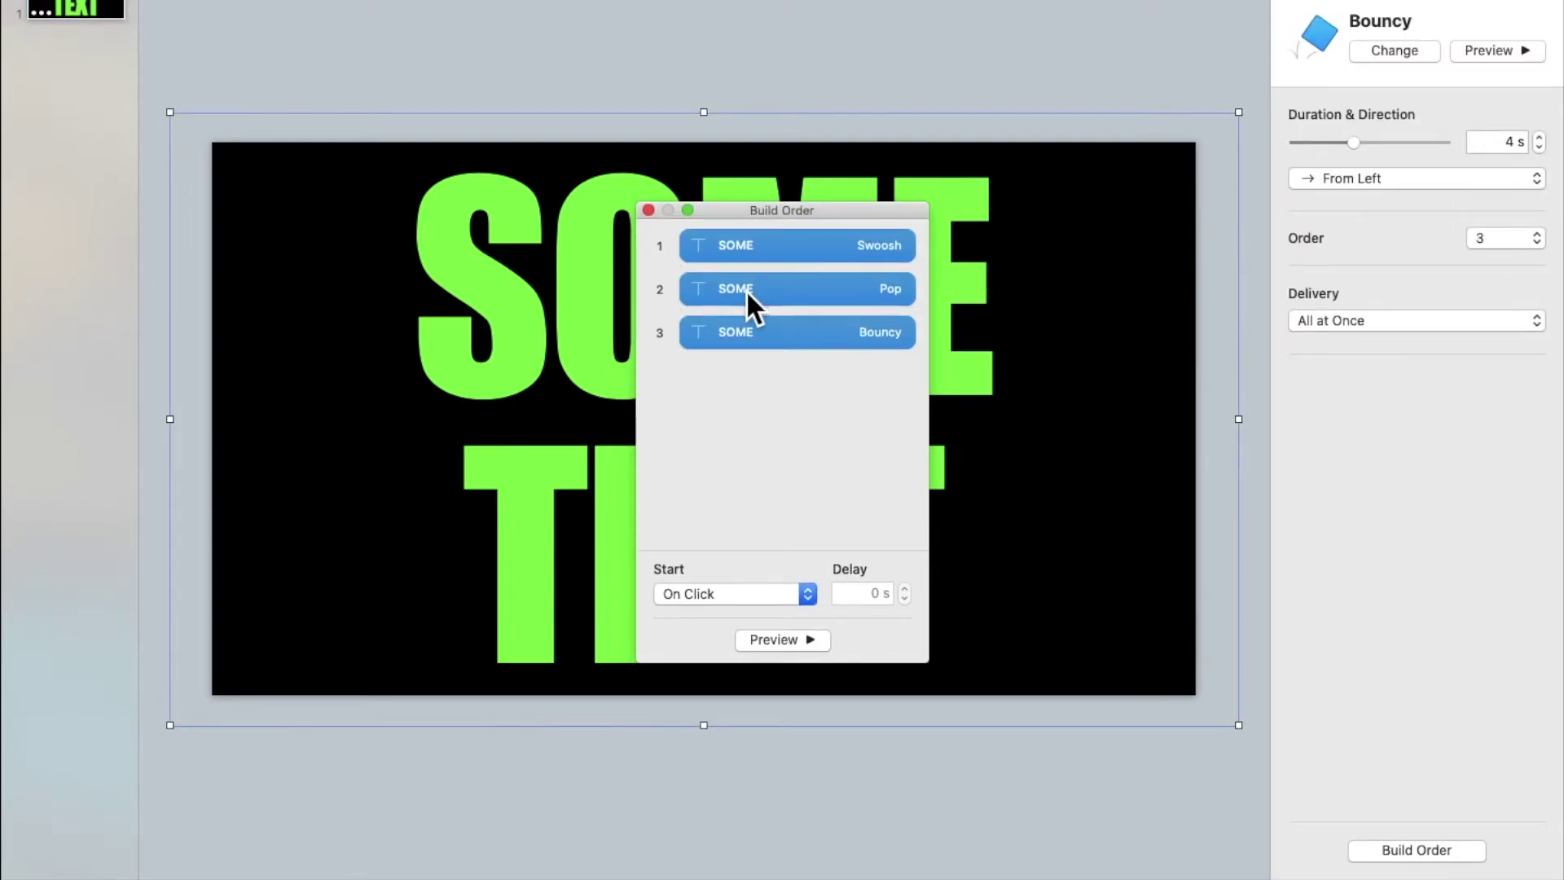
left_click(712, 591)
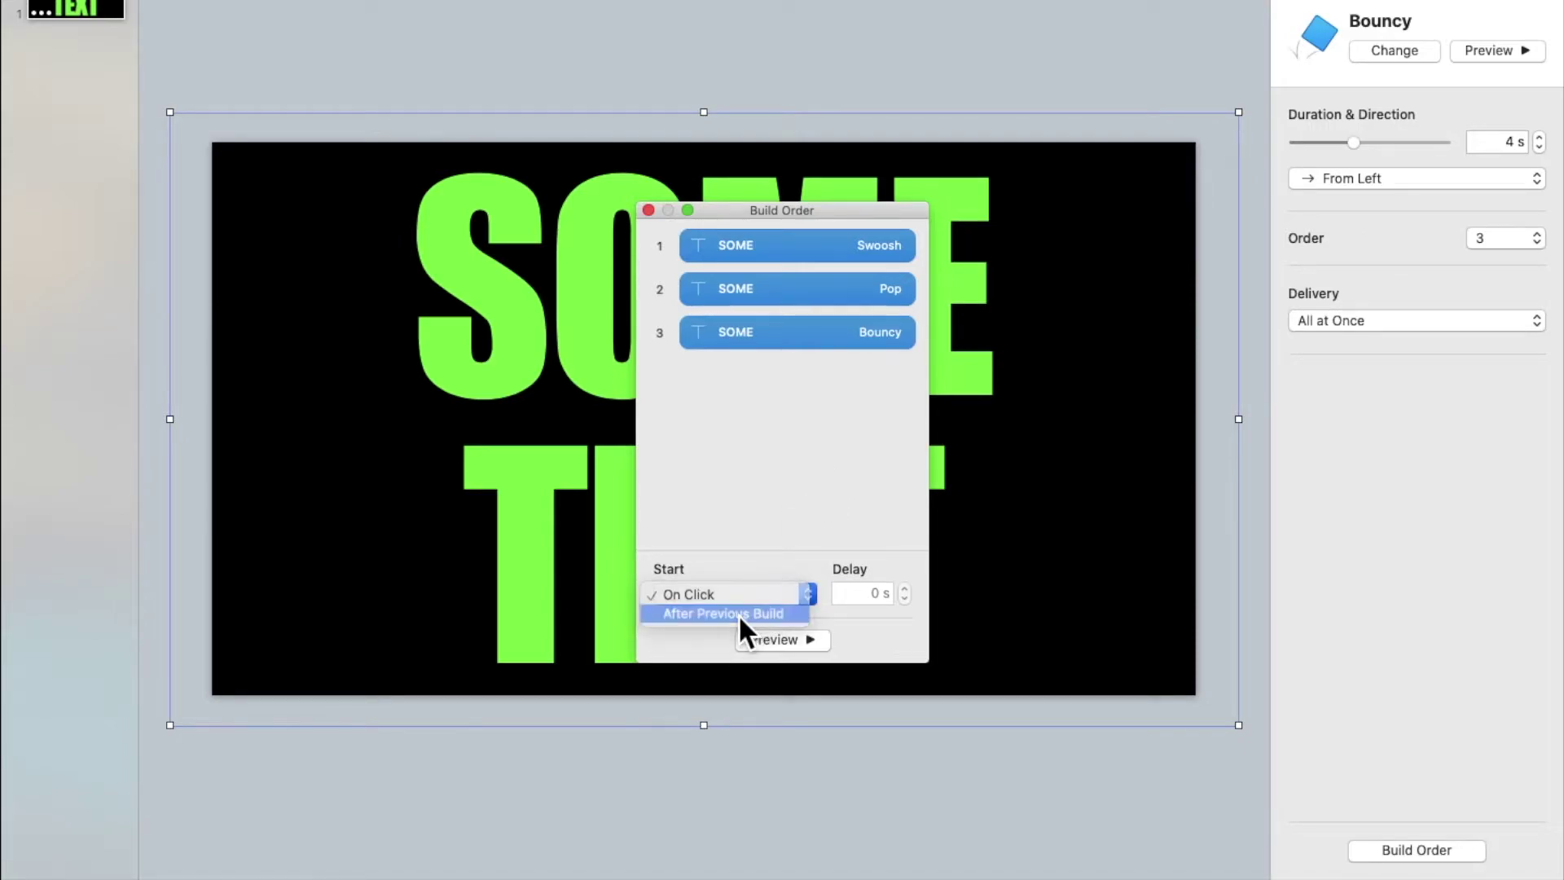
left_click(738, 613)
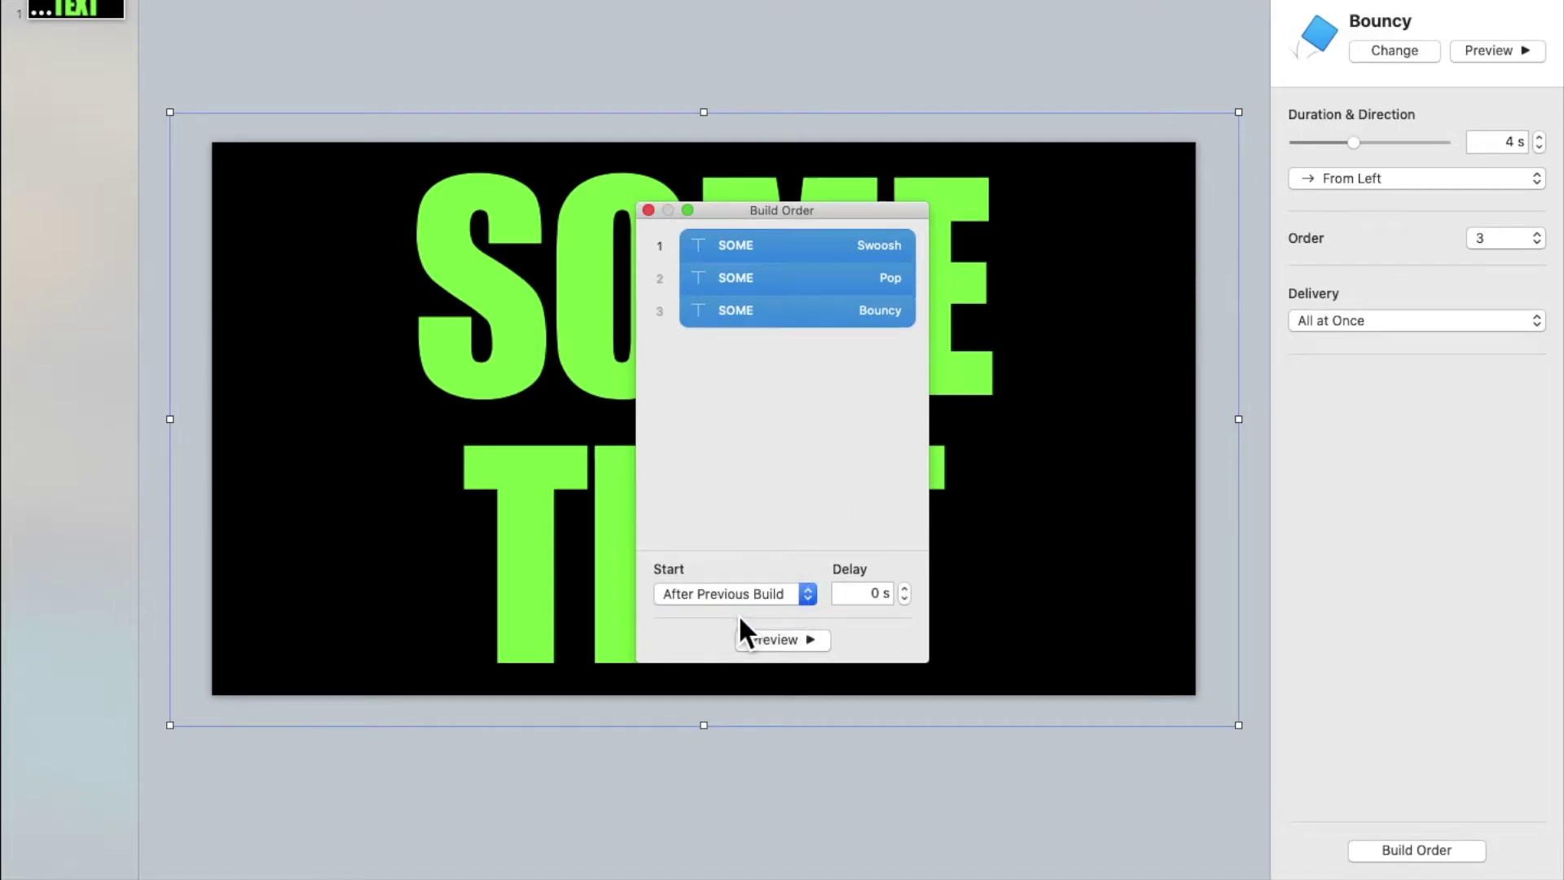
left_click(649, 211)
left_click(881, 24)
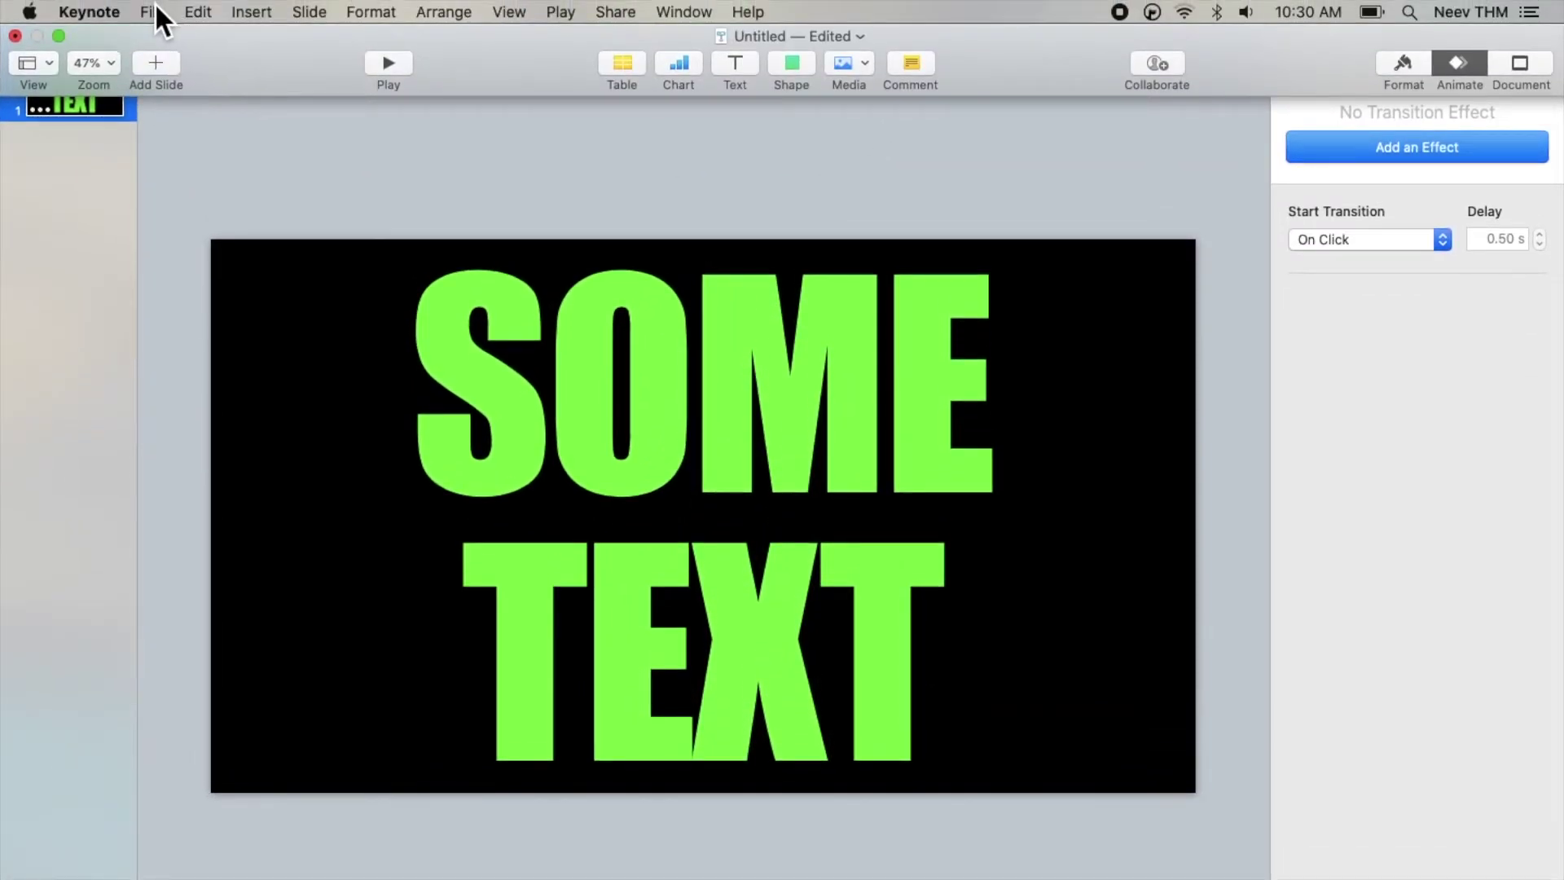
- Export the slide as a movie named Text Mask to the Desktop
left_click(149, 11)
mouse_move(148, 242)
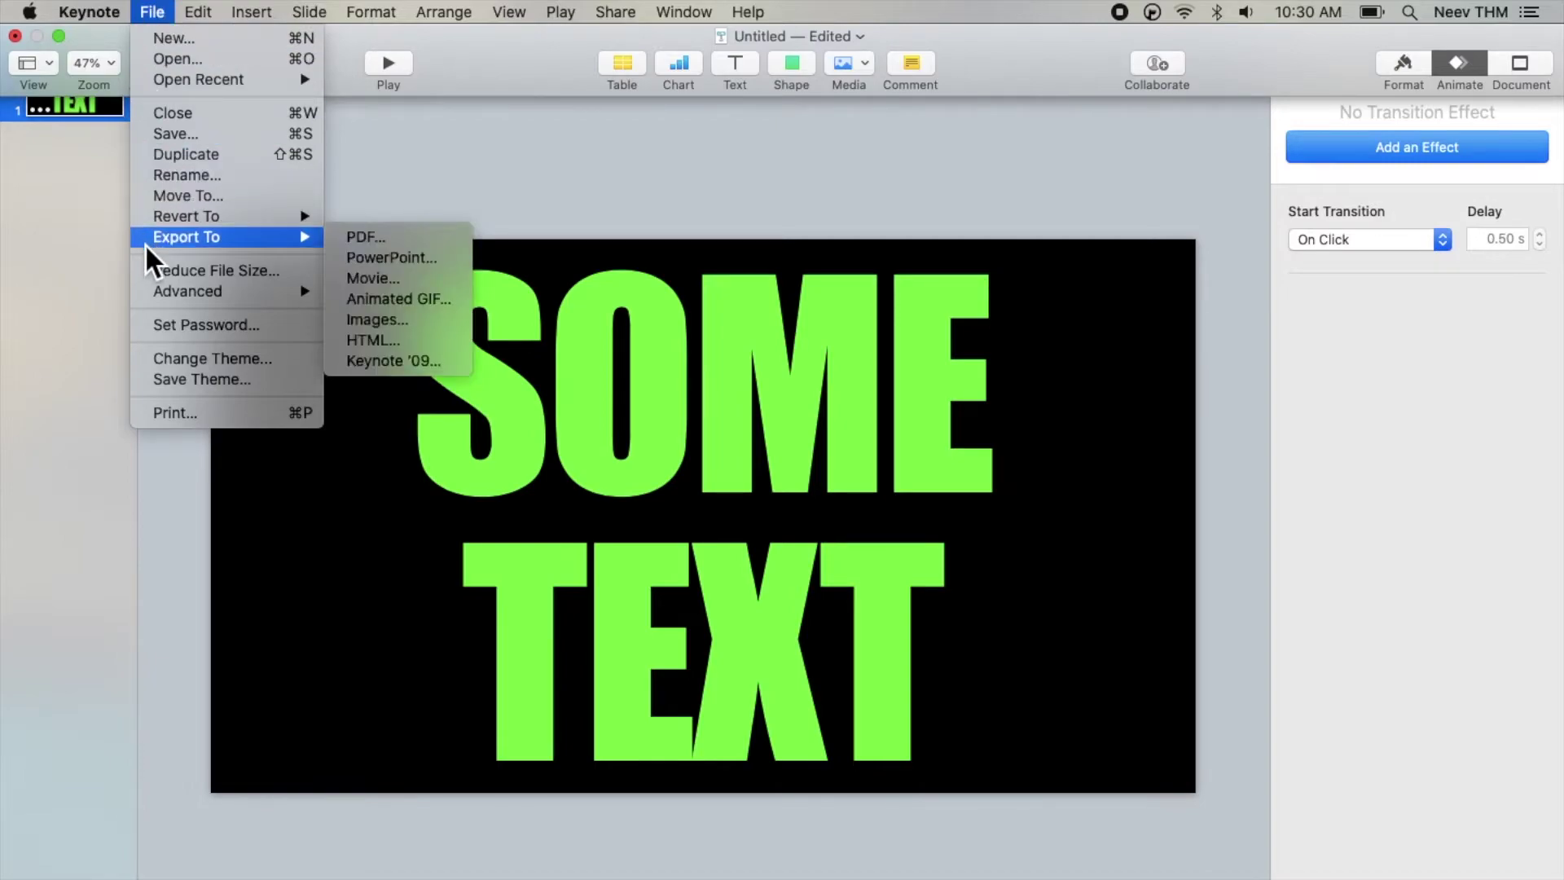
left_click(379, 278)
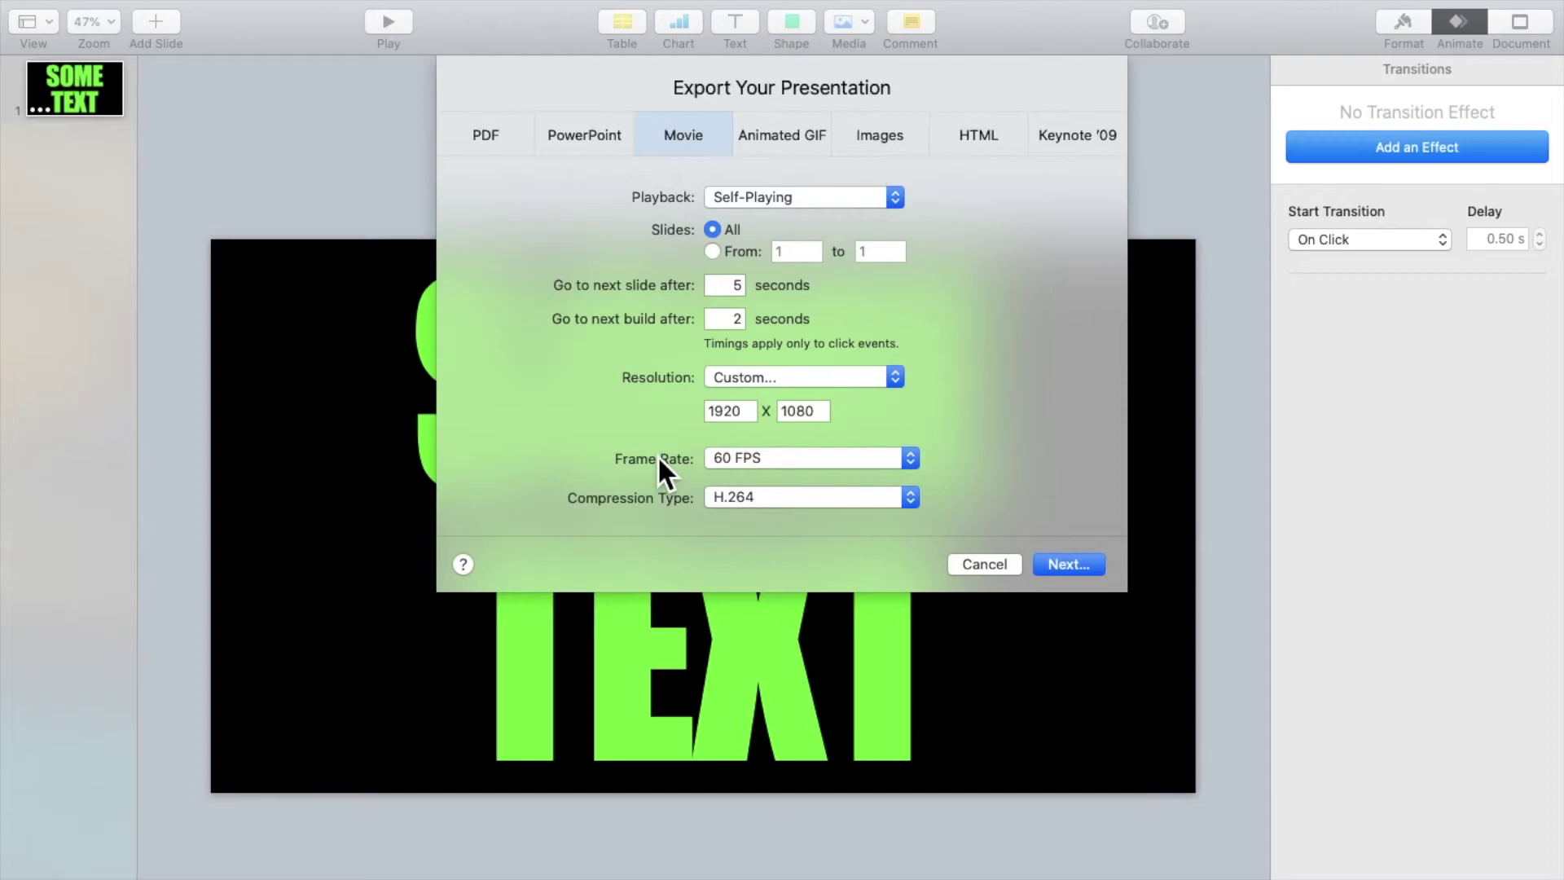
left_click(1087, 569)
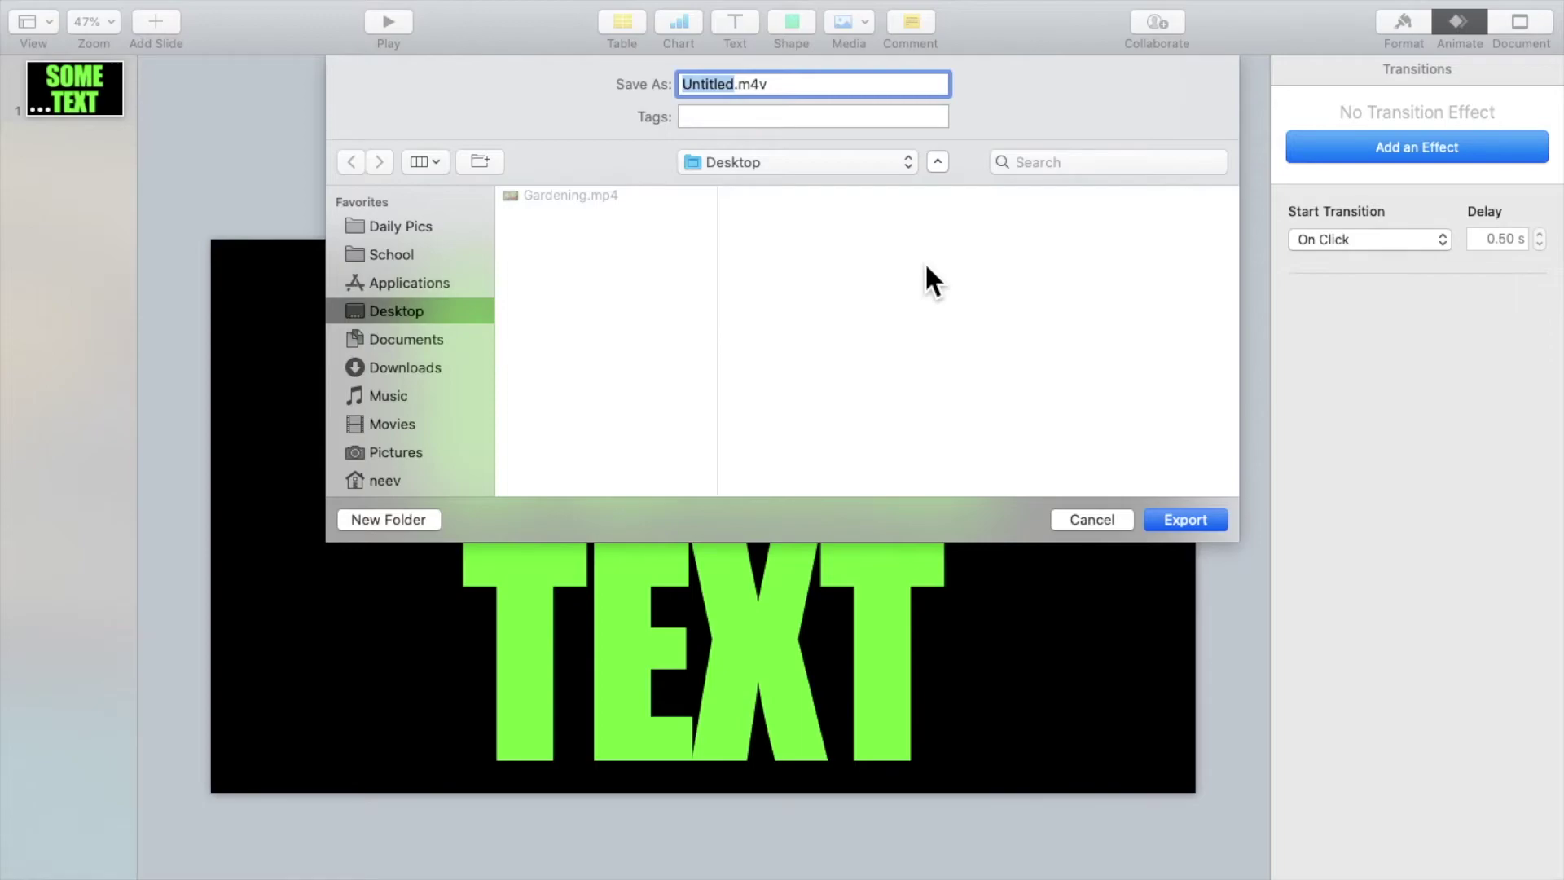
type("T")
key("Return")
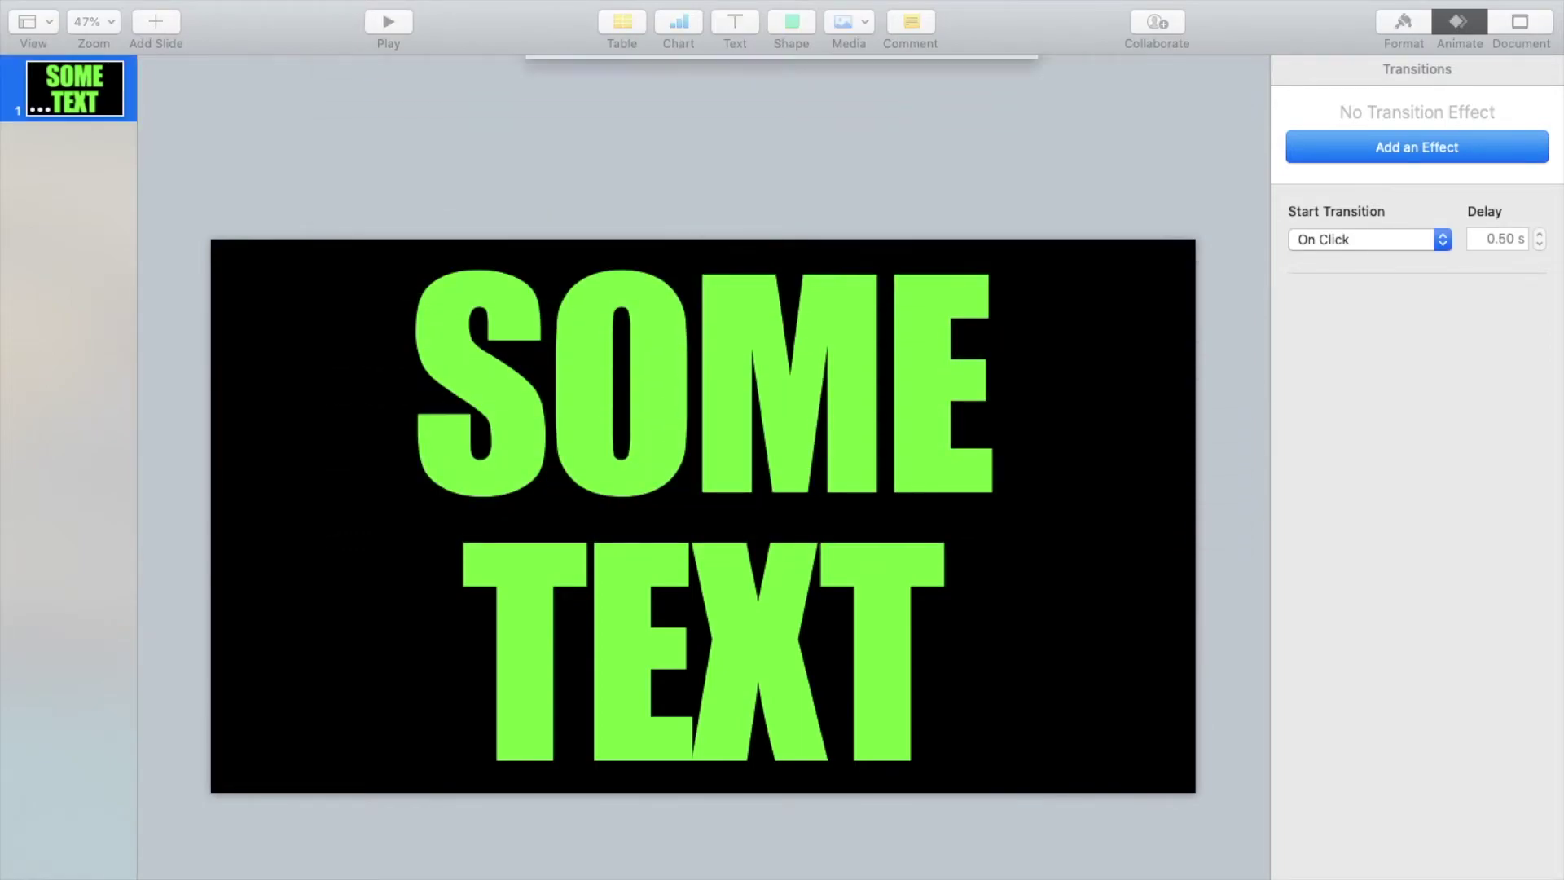
- Add Gardening.mp4 from the Movies stack to iMovie's My Movie timeline
key("ctrl+Left")
key("ctrl+Left")
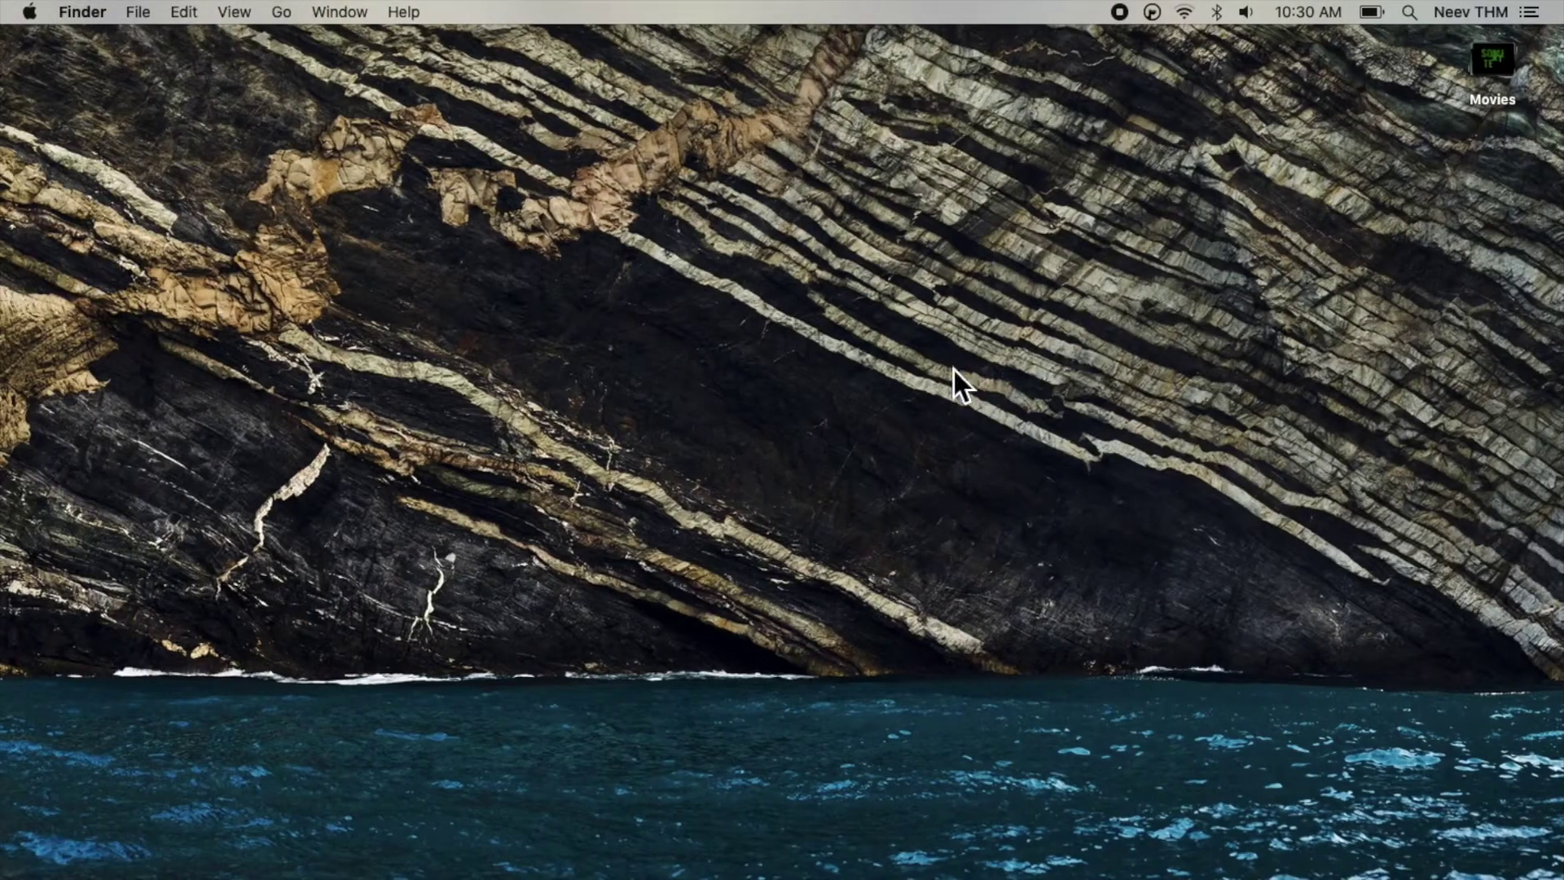
left_click(1485, 72)
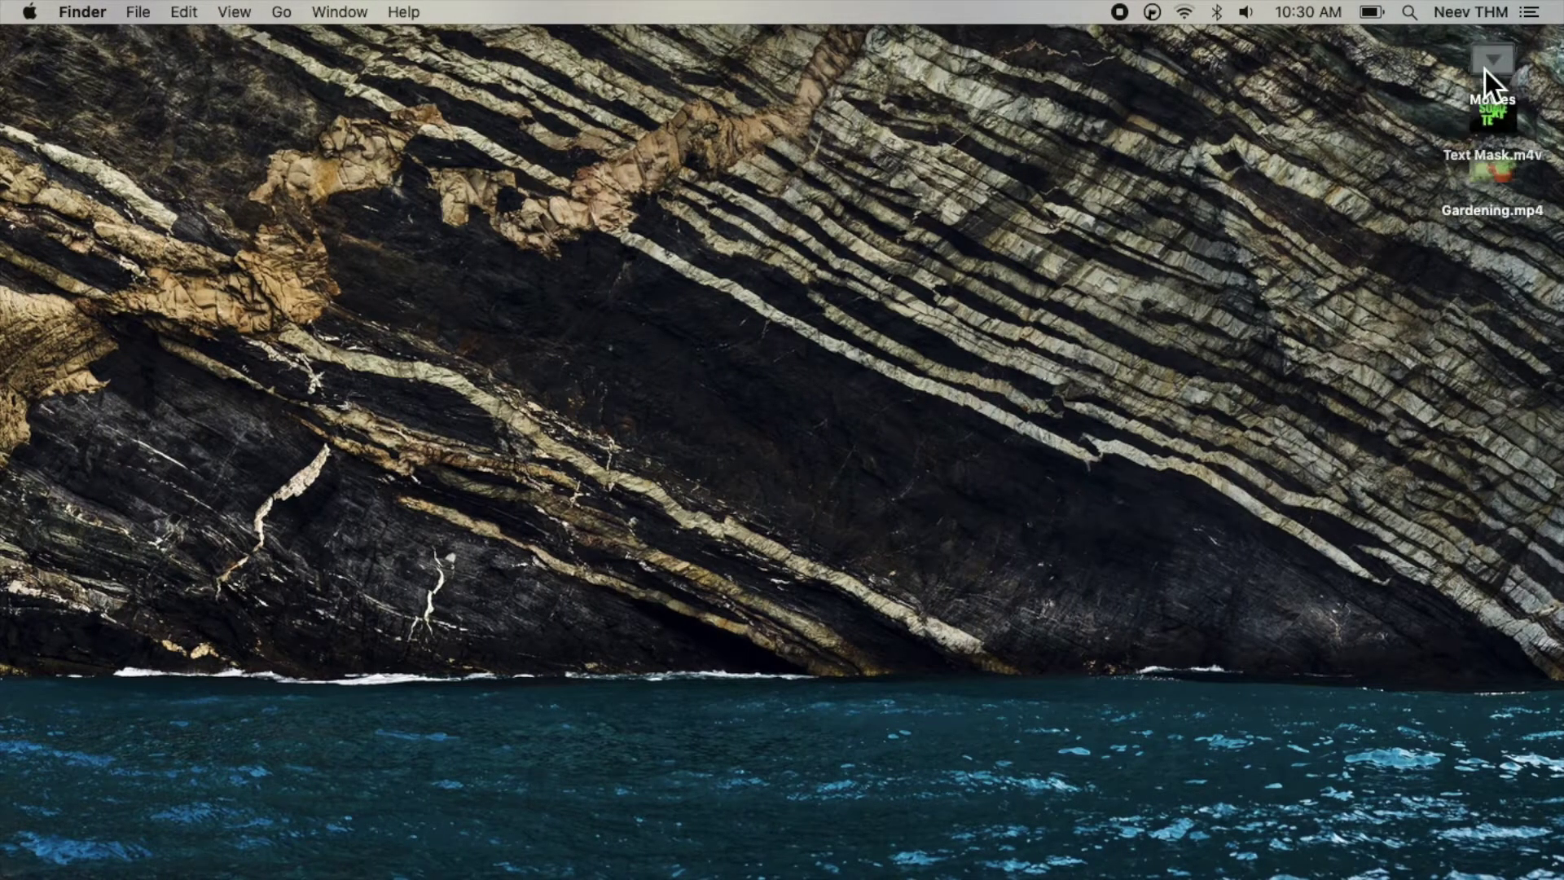
left_click_drag(1498, 251, 72, 772)
key("ctrl+Right")
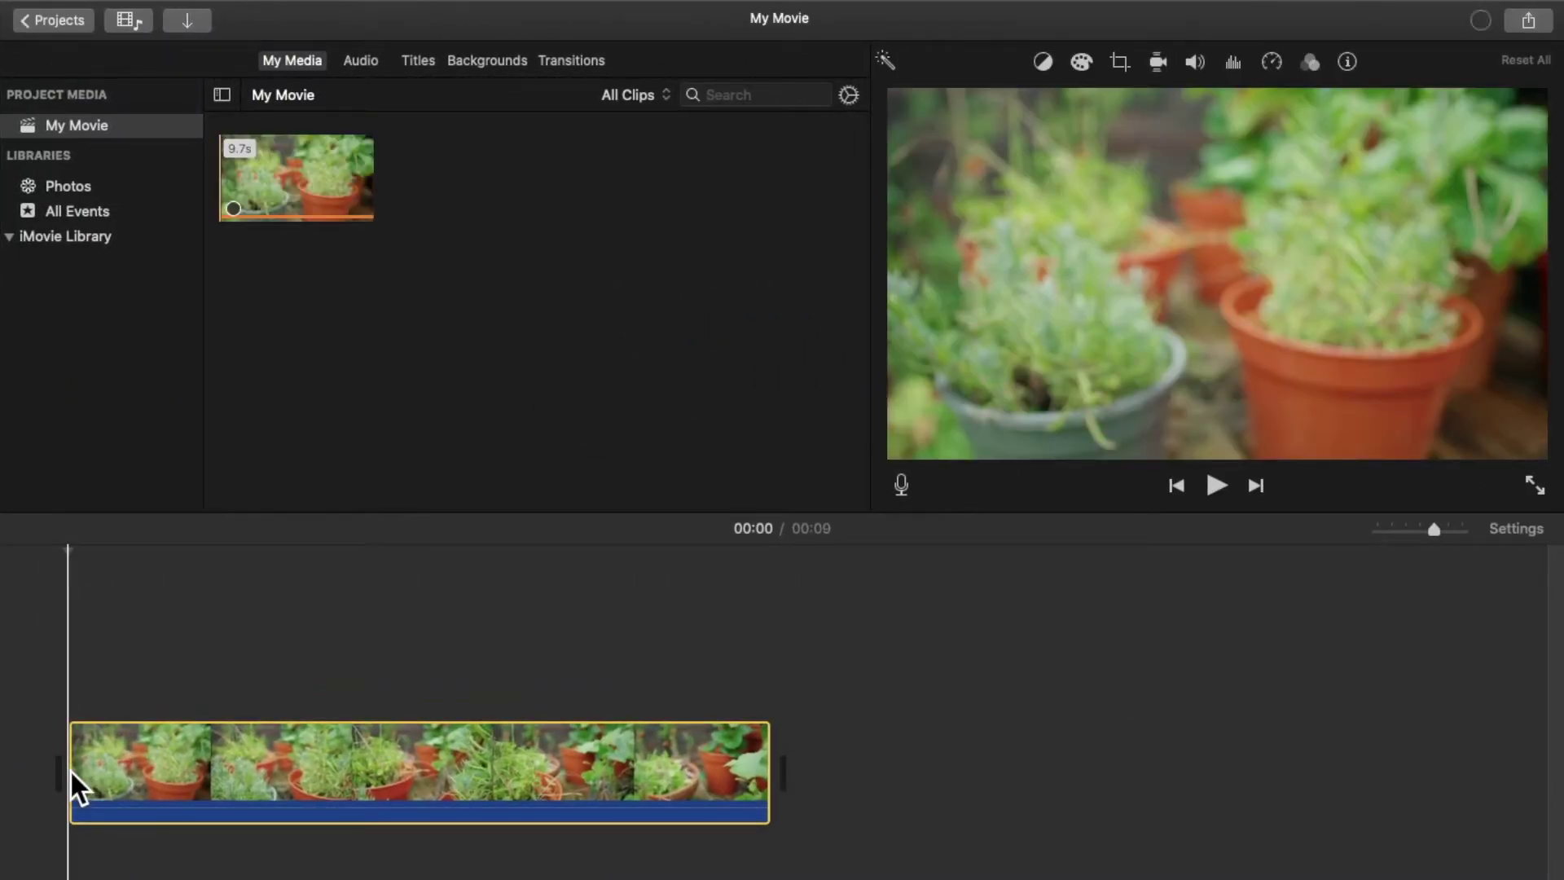
- Drag Text Mask.m4v from the desktop into iMovie as a connected clip above Gardening.mp4
key("ctrl+Left")
left_click_drag(1516, 173, 79, 656)
key("ctrl+Right")
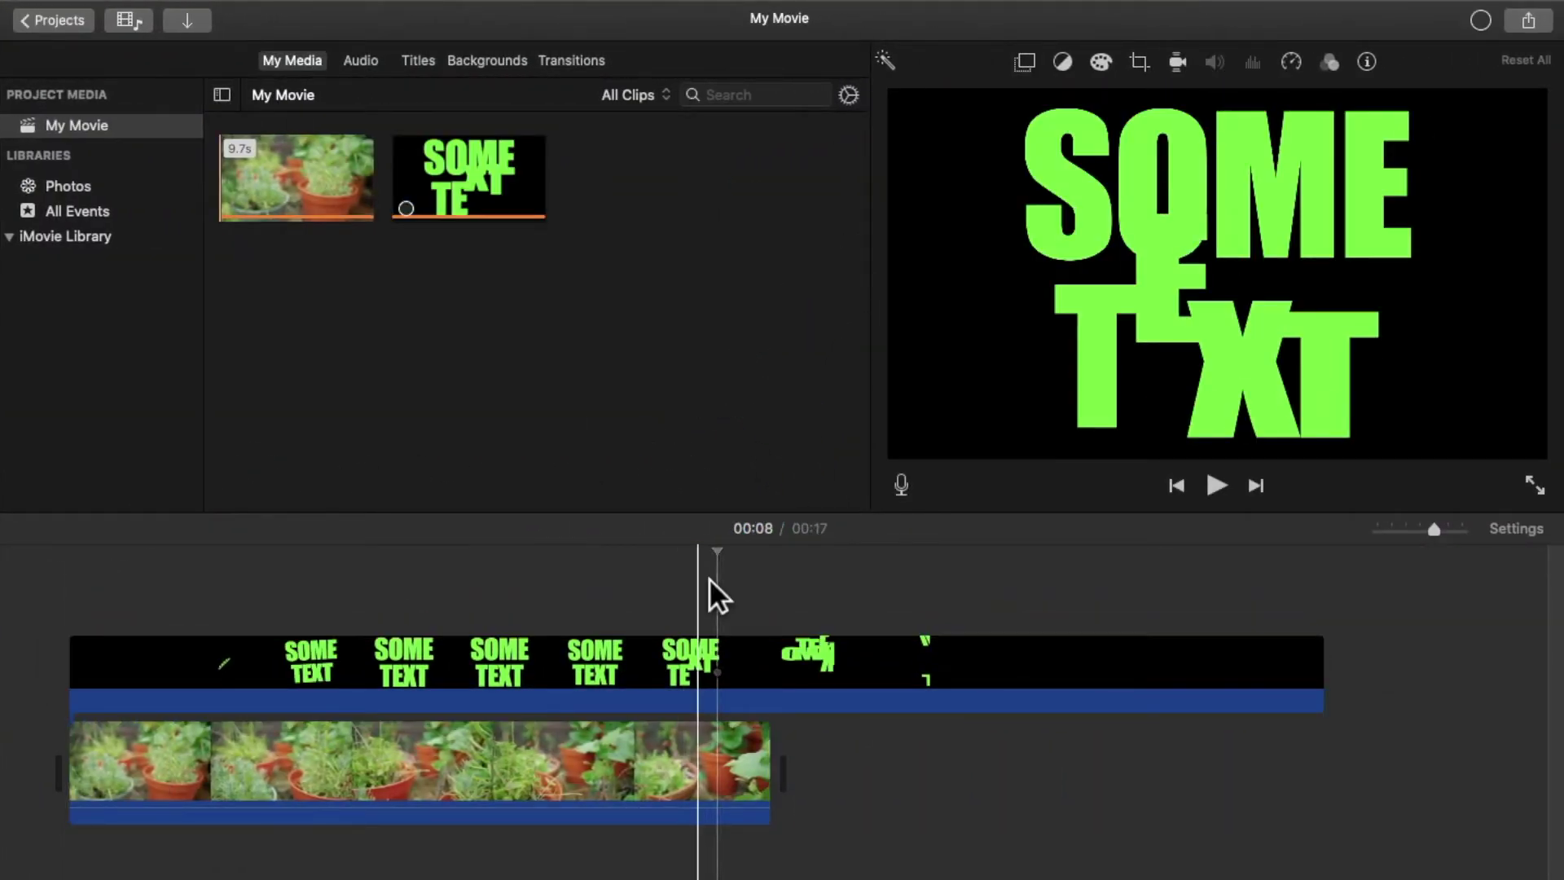
- Trim both ends of the Text Mask overlay and move it to the timeline start, matching Gardening.mp4 at 9.7 s
left_click(1092, 673)
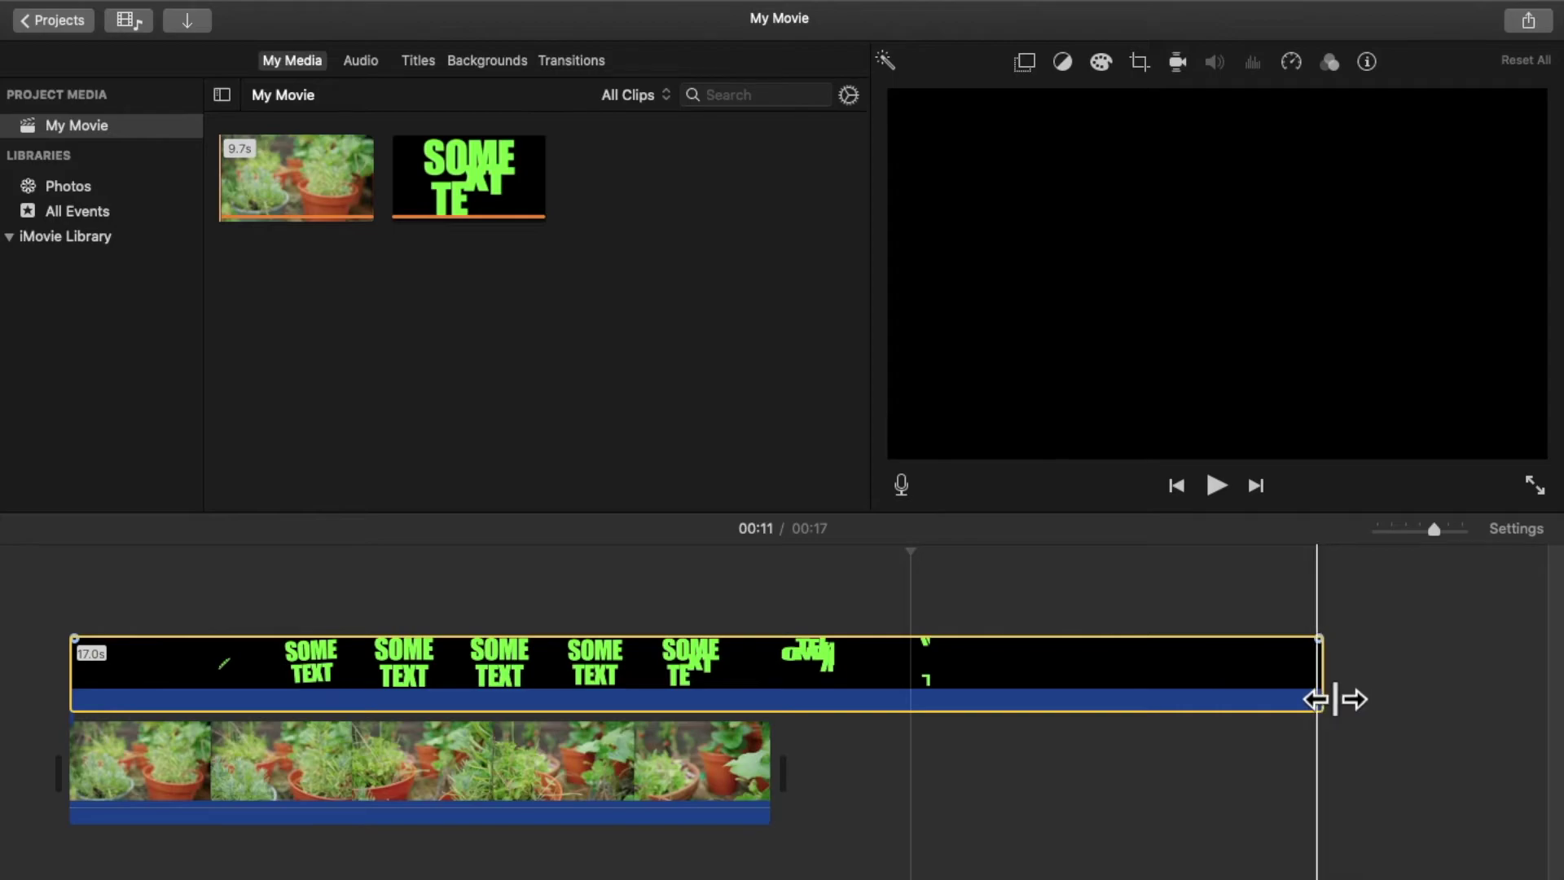
left_click_drag(1332, 697, 918, 702)
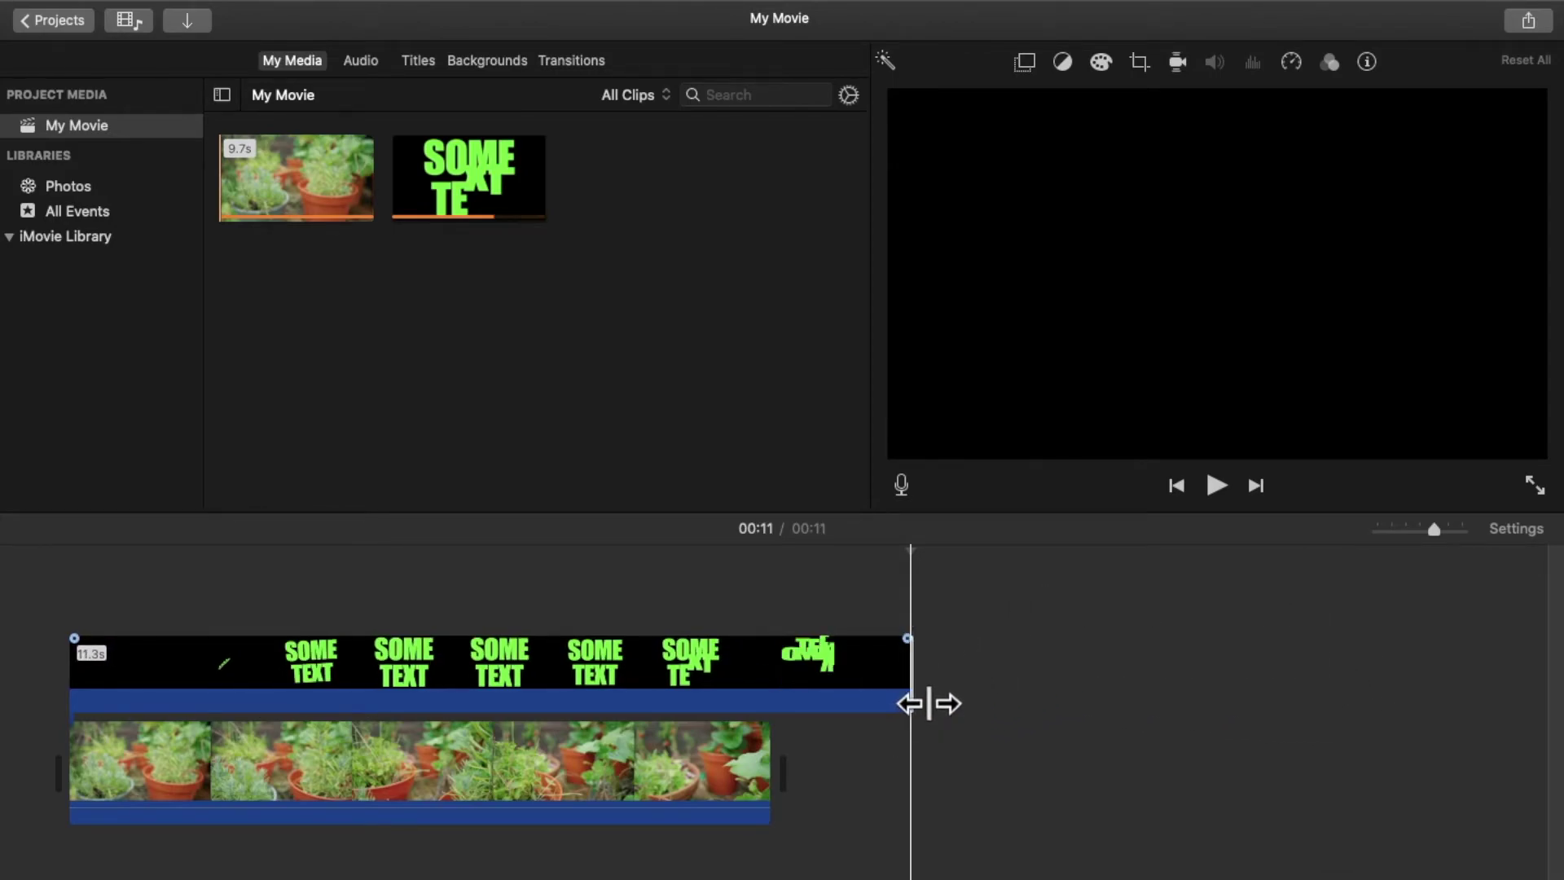
left_click(219, 669)
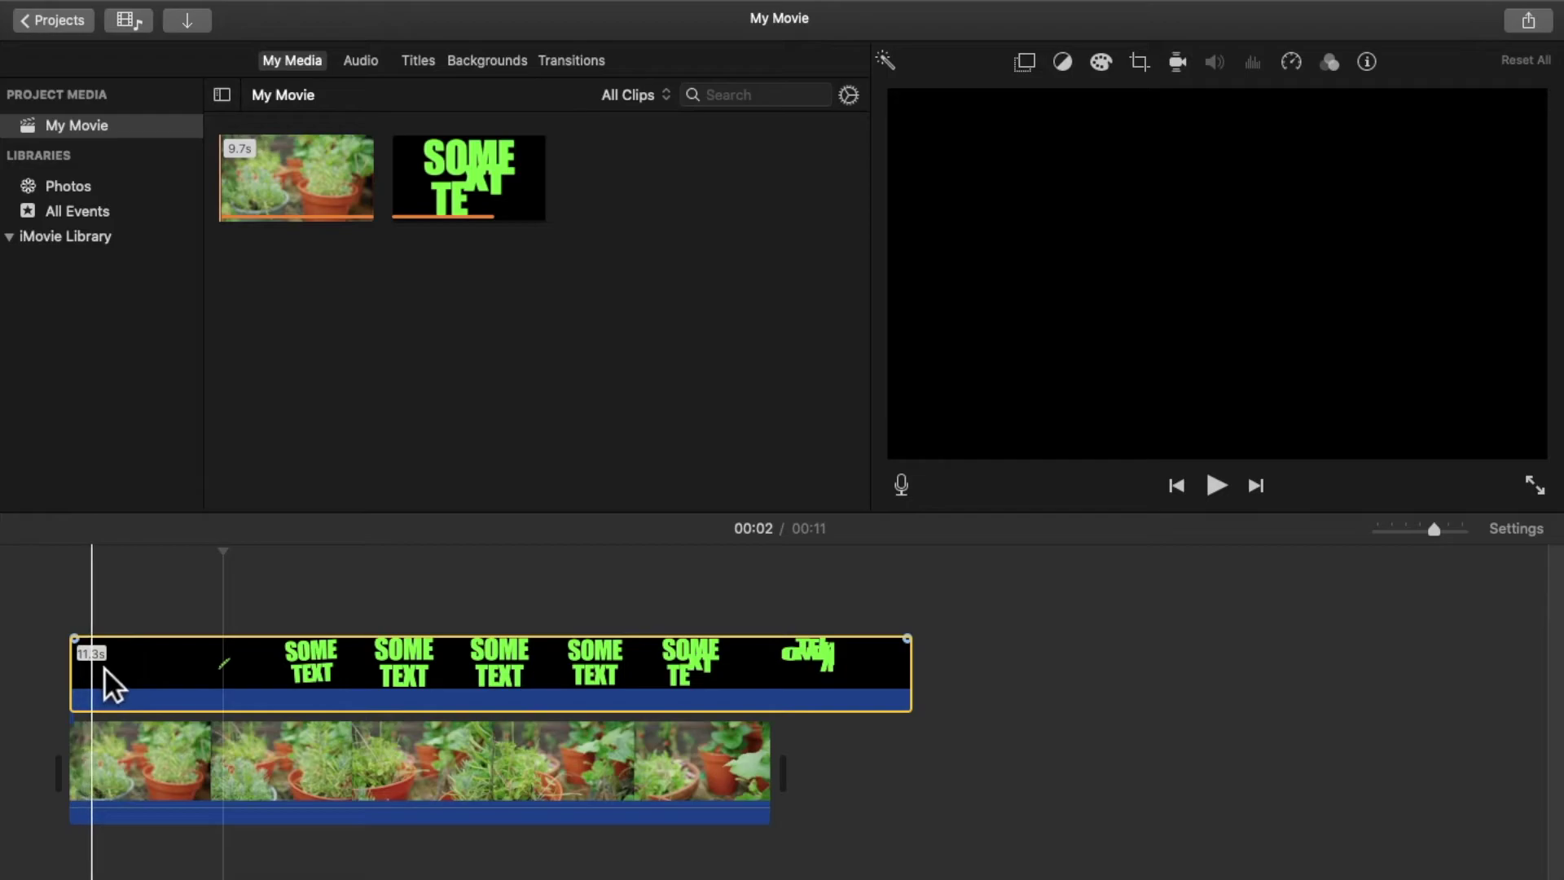
left_click_drag(94, 702, 209, 707)
left_click_drag(349, 692, 165, 636)
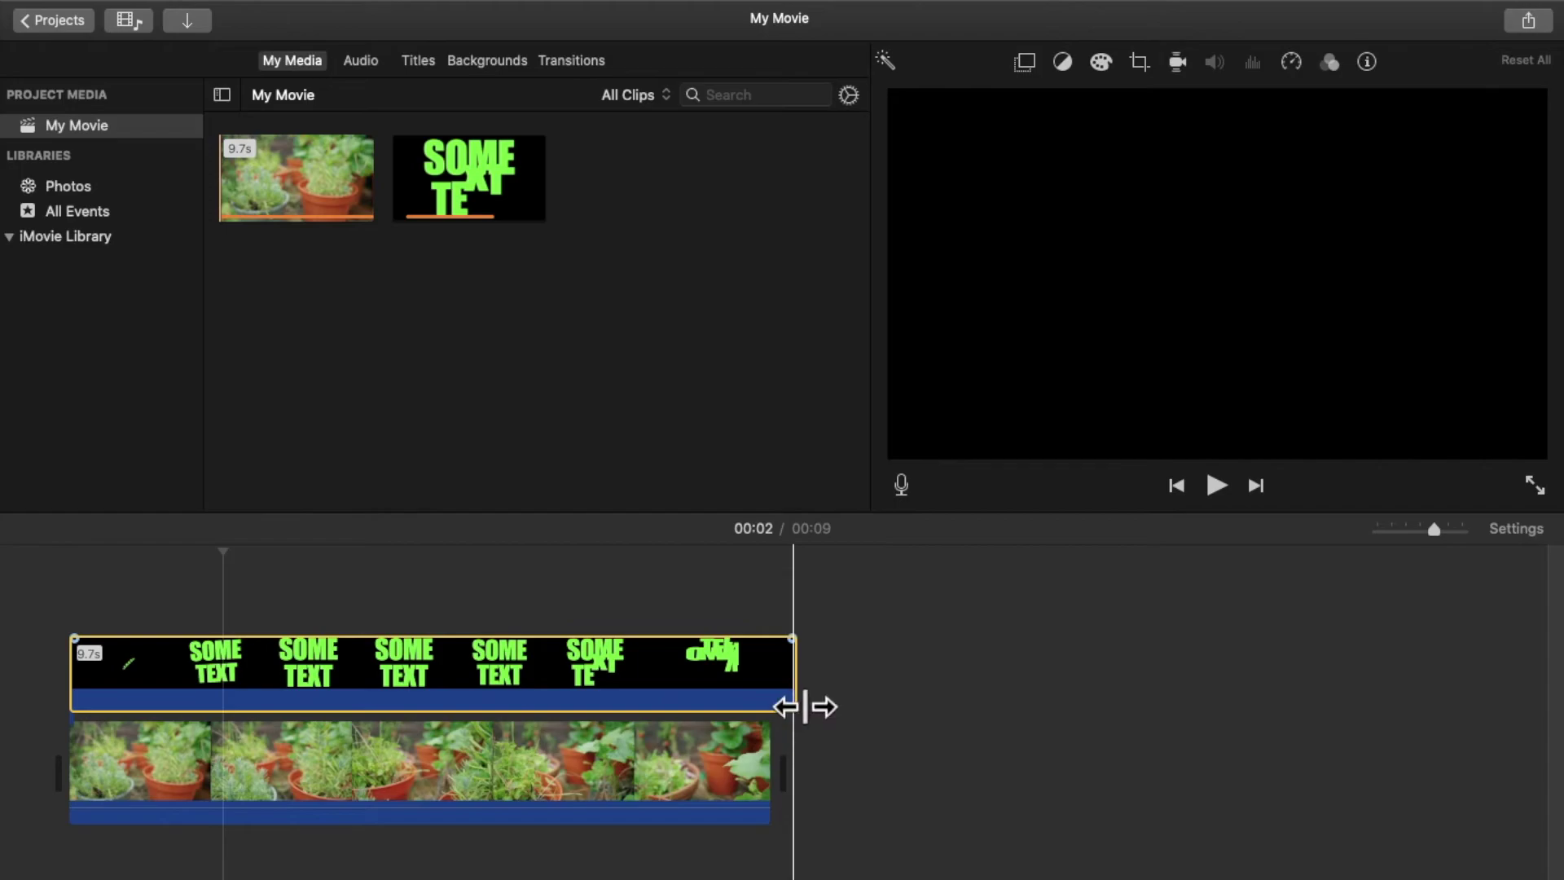
left_click_drag(805, 705, 769, 707)
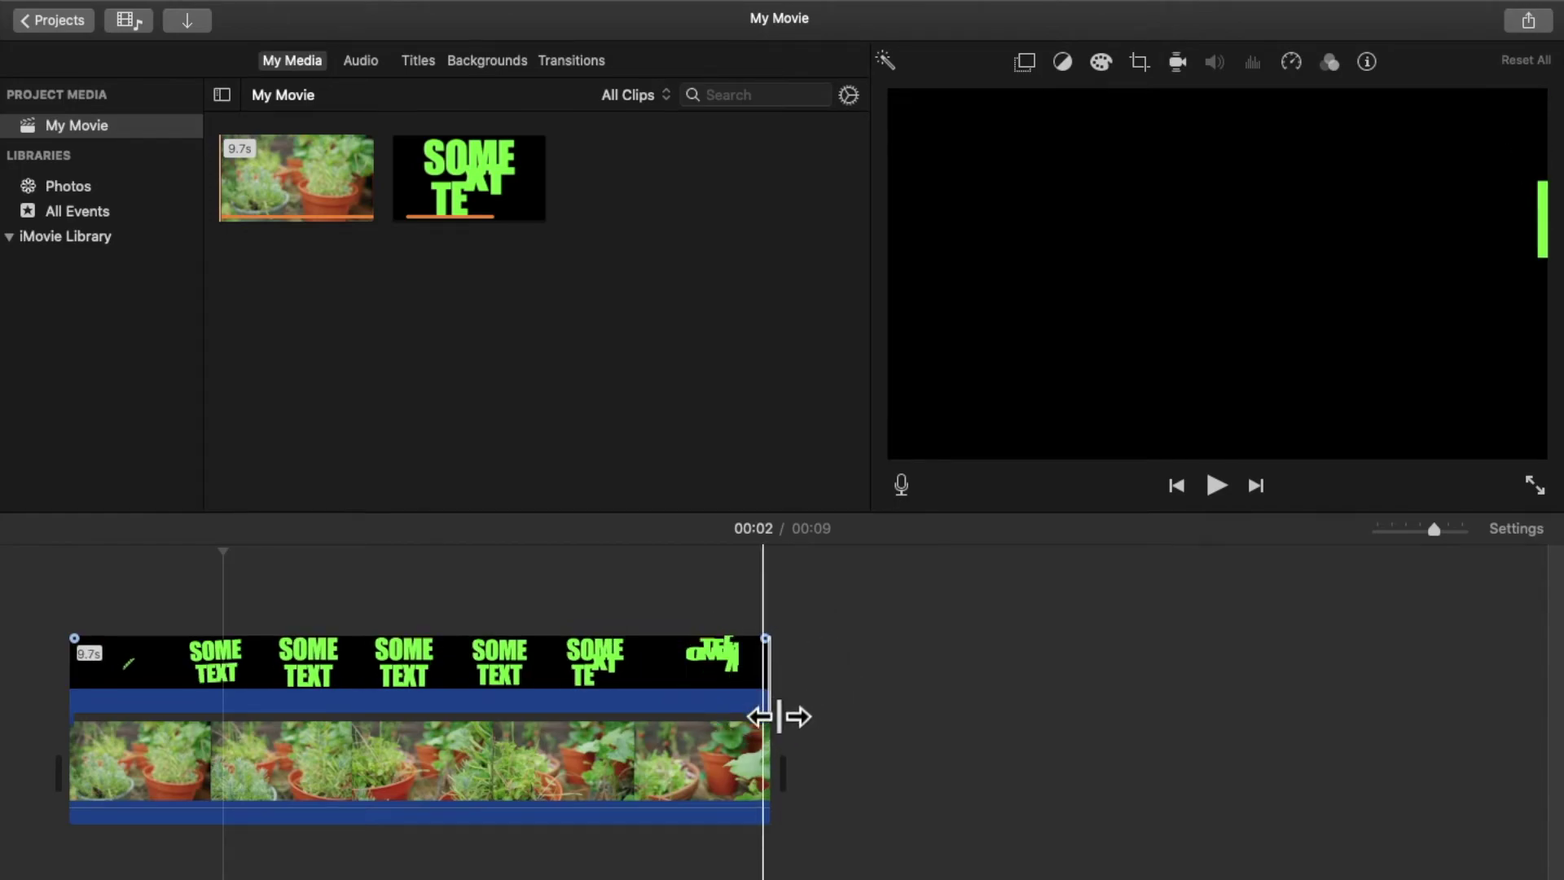
- Set the Text Mask overlay's video overlay mode to Green/Blue Screen
left_click(349, 694)
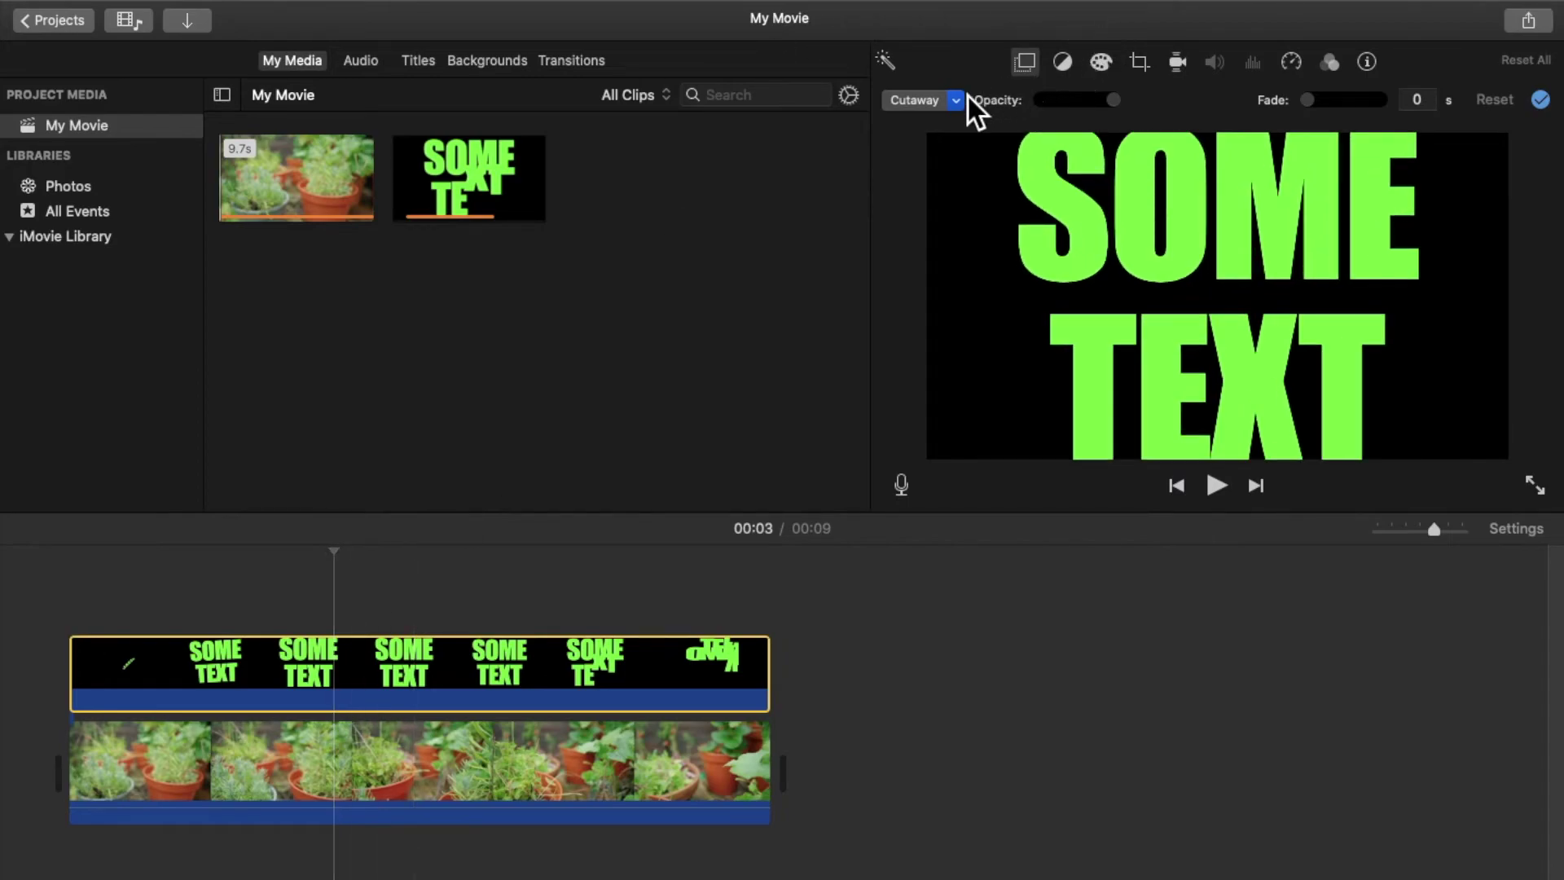
left_click(953, 100)
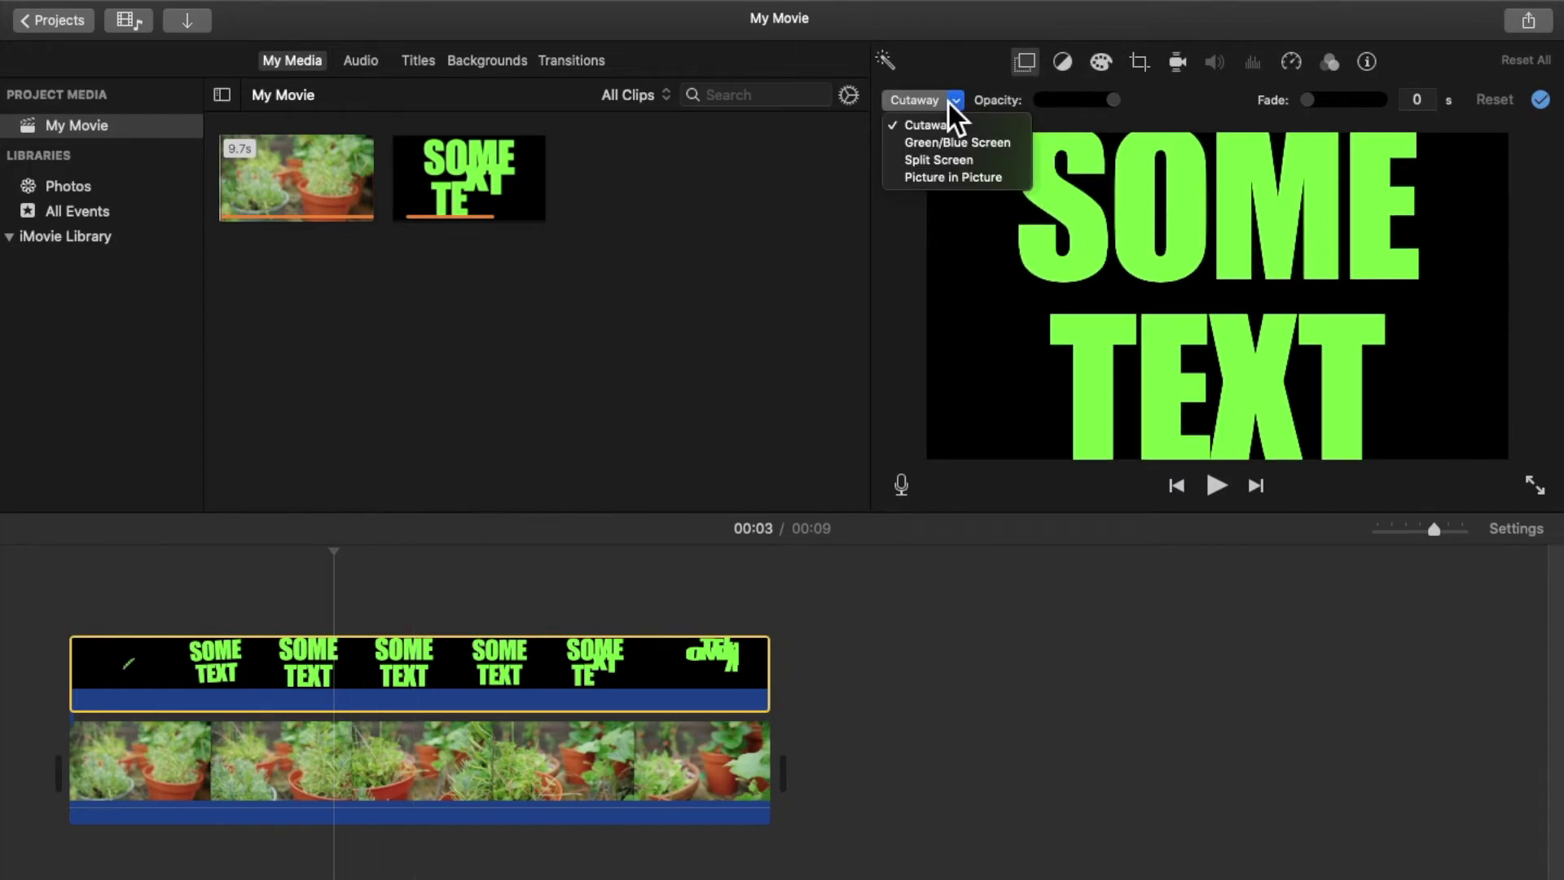
left_click(954, 145)
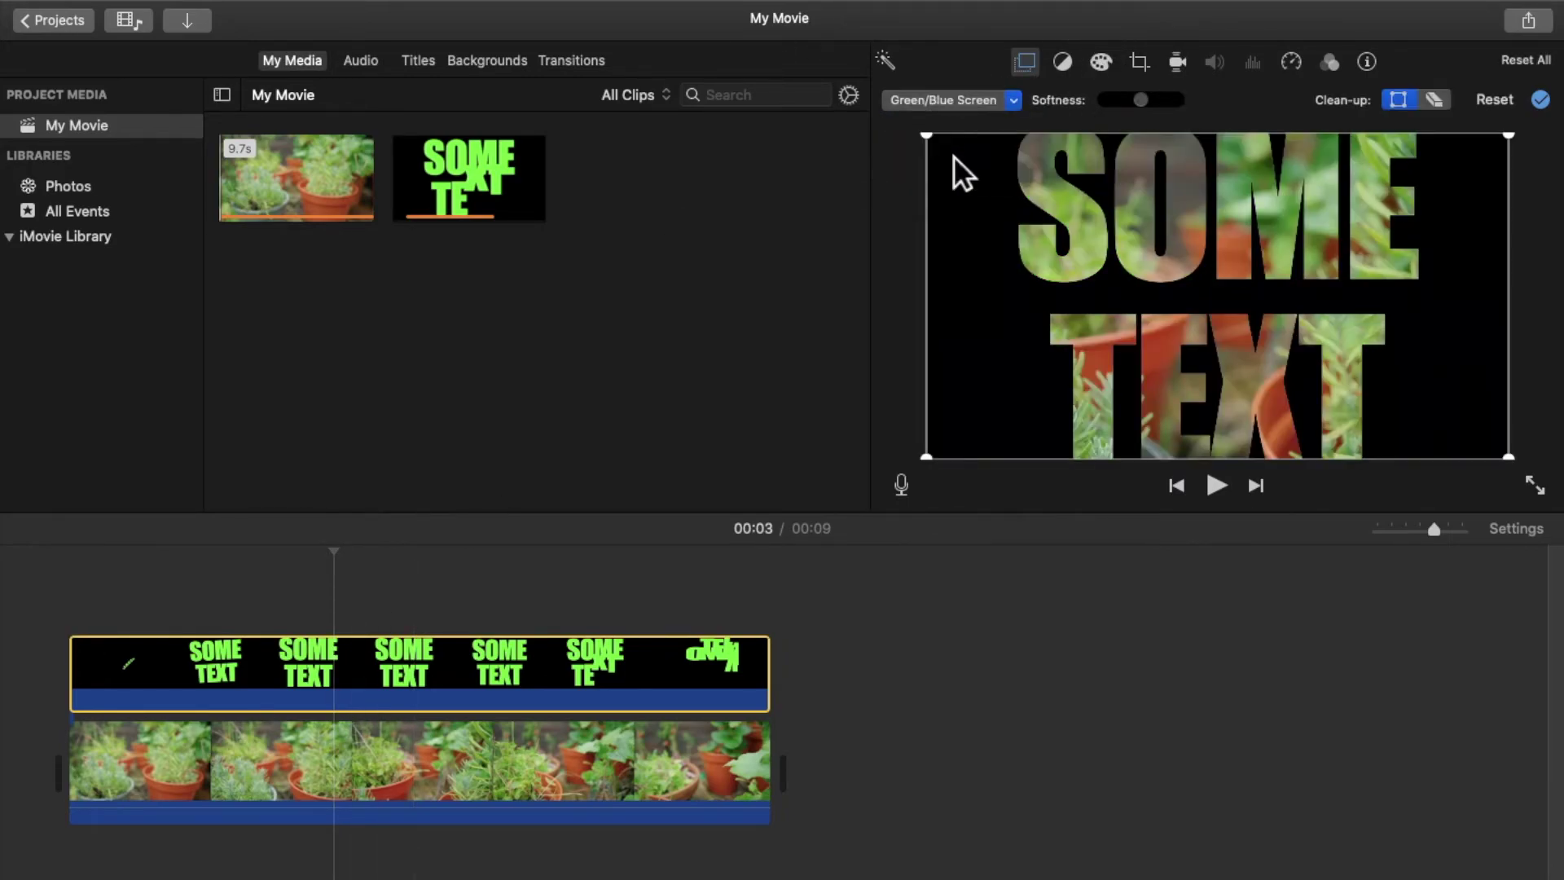
- Change the overlay's crop style from Ken Burns to Fit to remove pan-and-zoom motion
left_click(1140, 63)
left_click(1197, 106)
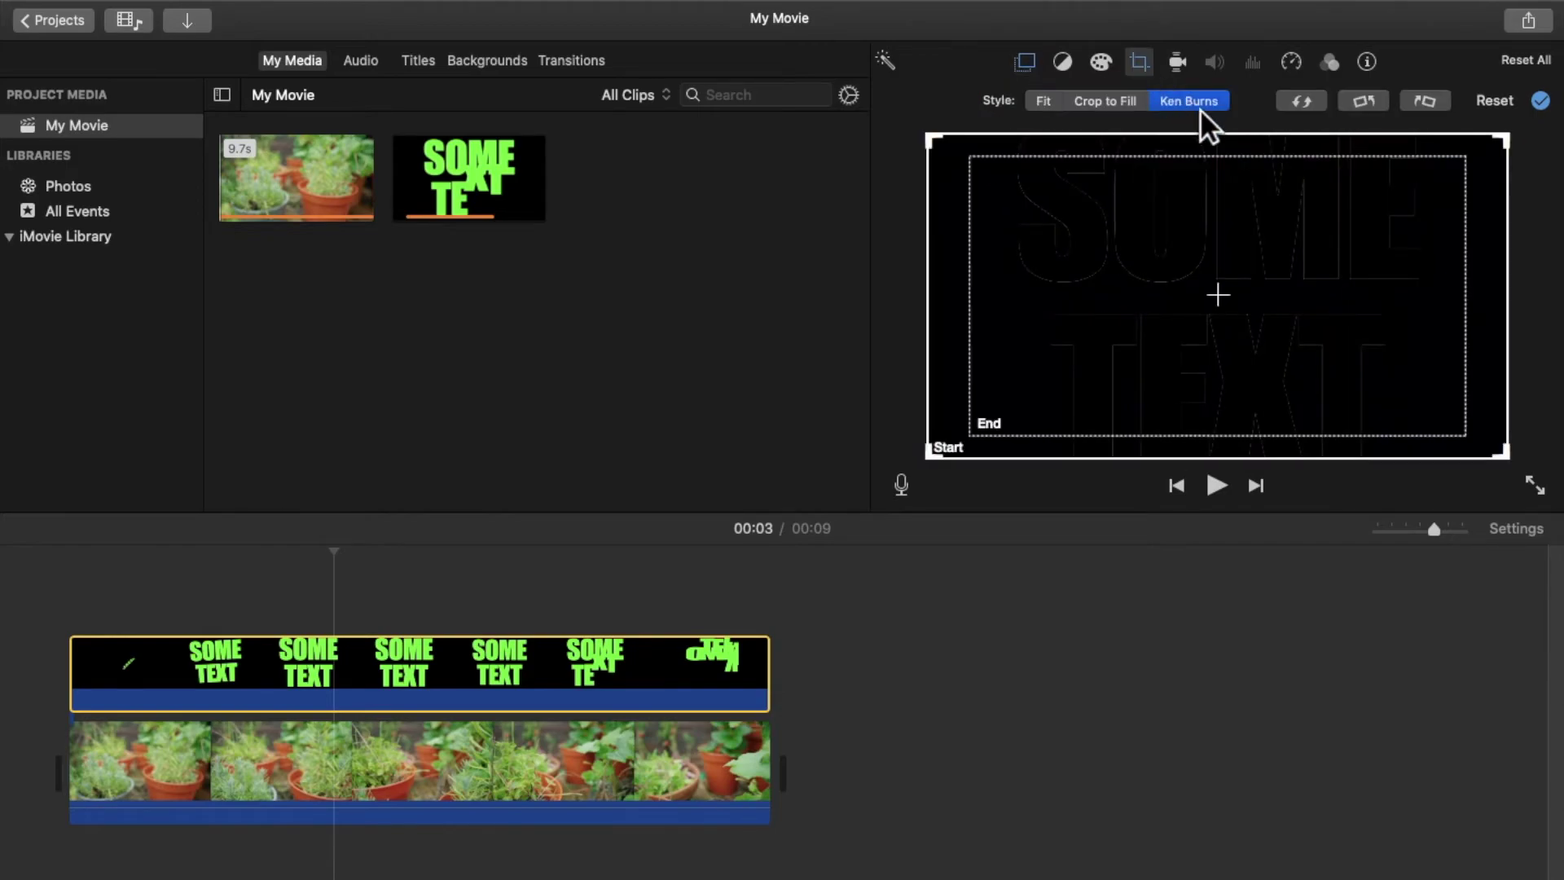
left_click(1059, 106)
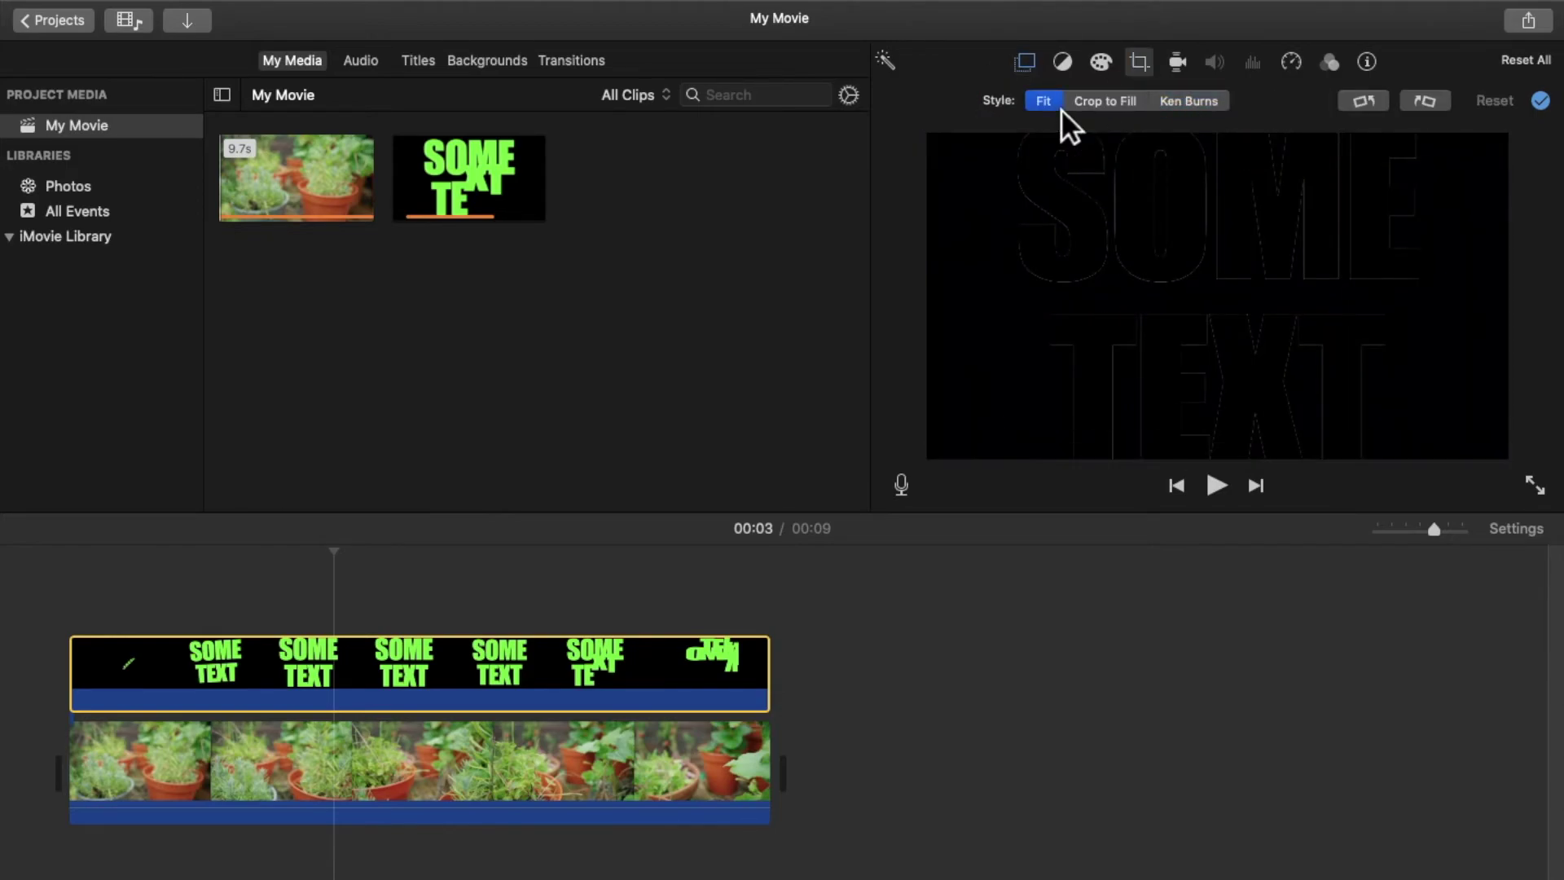
left_click(1031, 66)
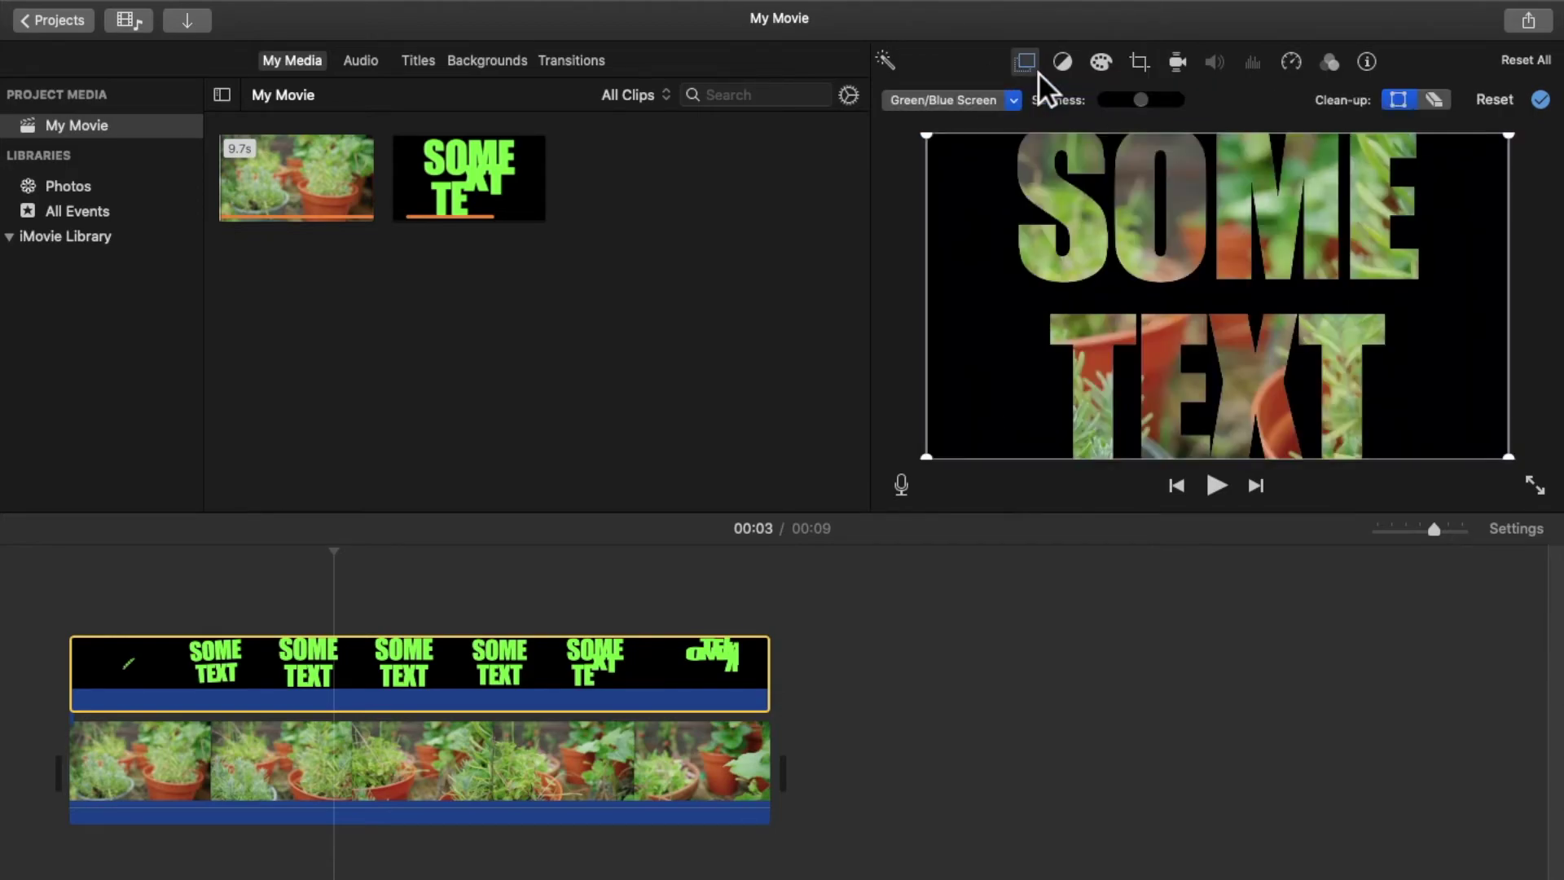
left_click(50, 585)
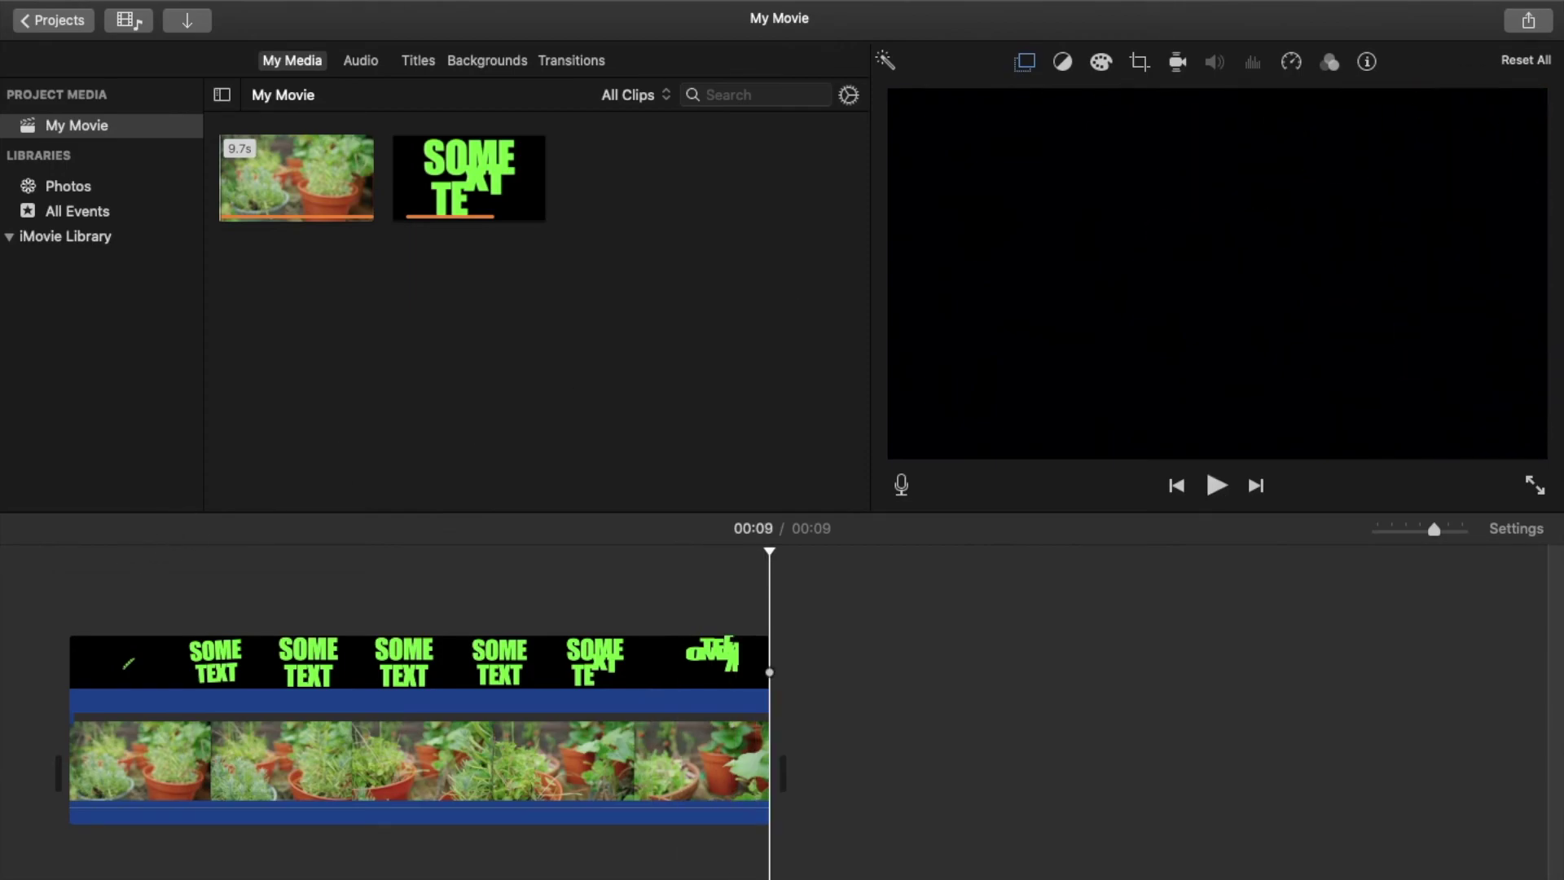
- Export My Movie via Share > Export File at 1080p High, saving it to the Desktop
left_click(1531, 23)
left_click(1479, 195)
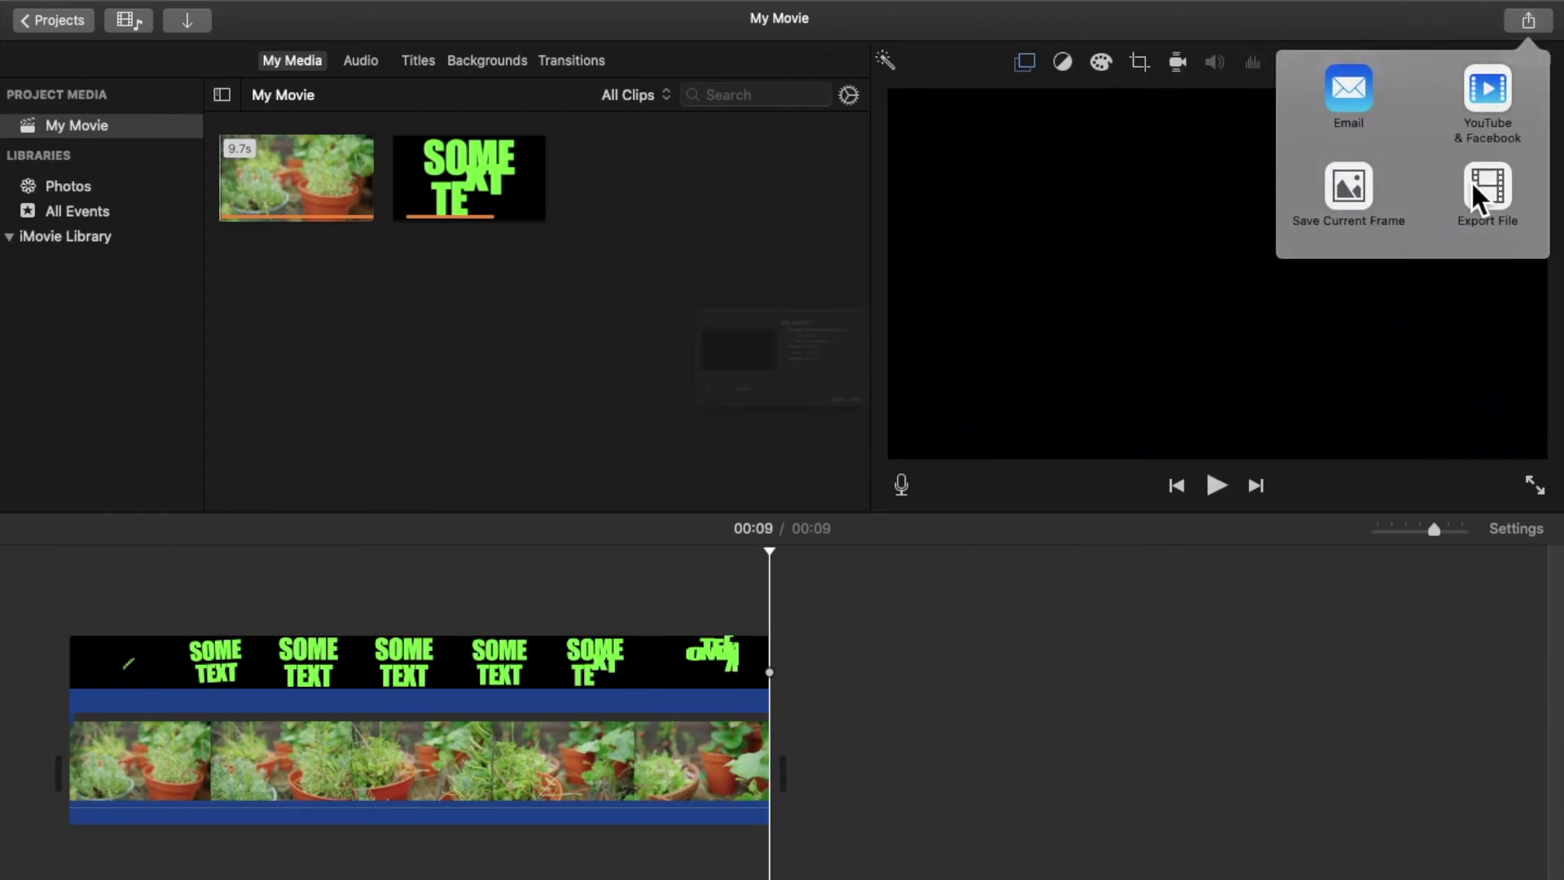
key("Return")
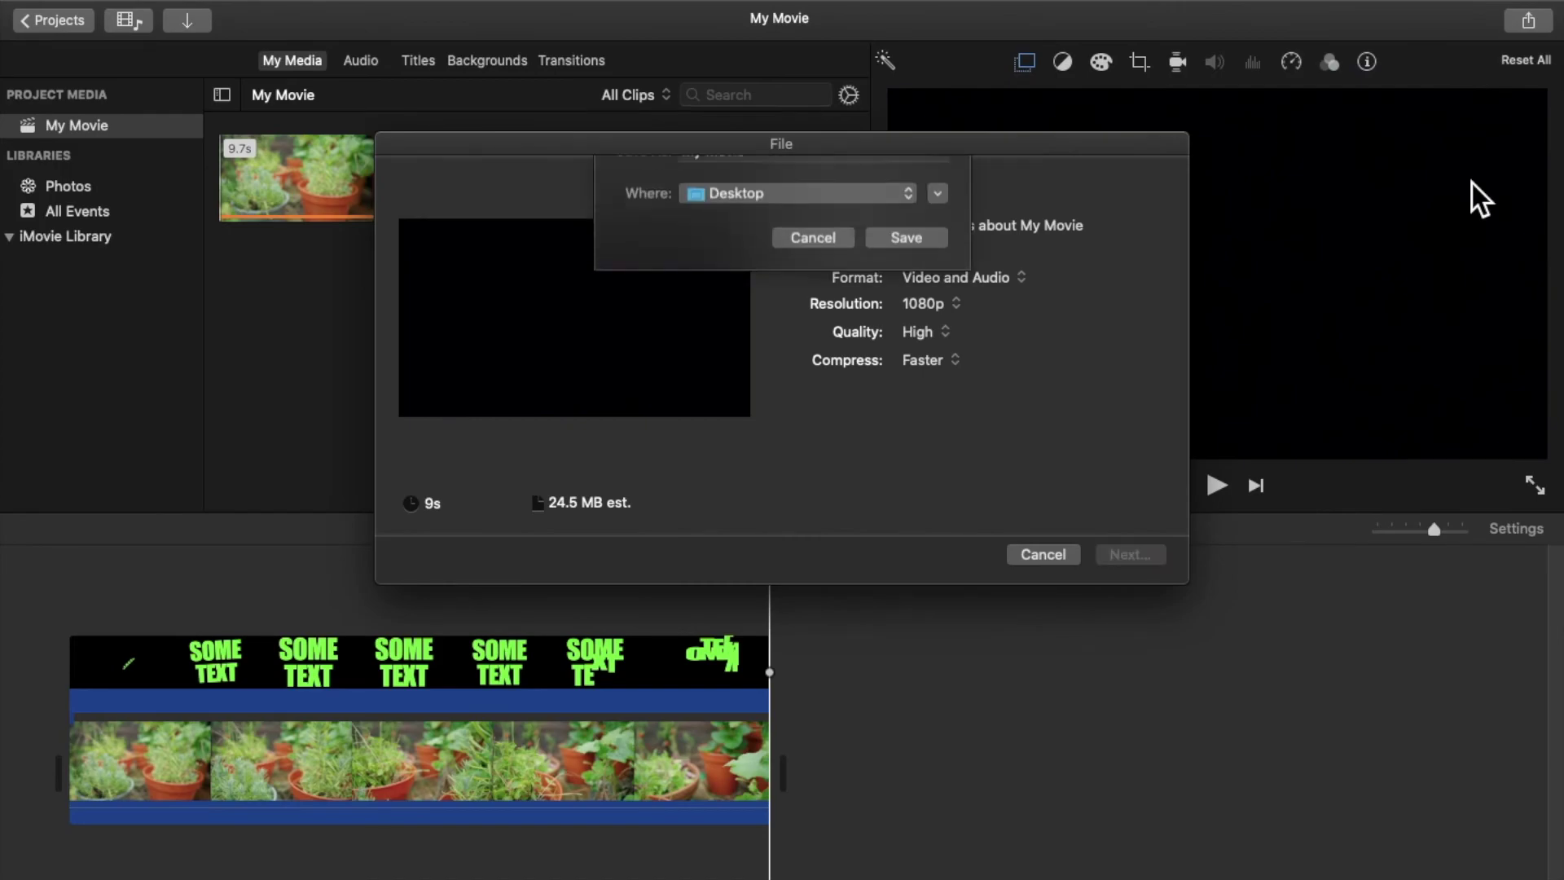
key("Return")
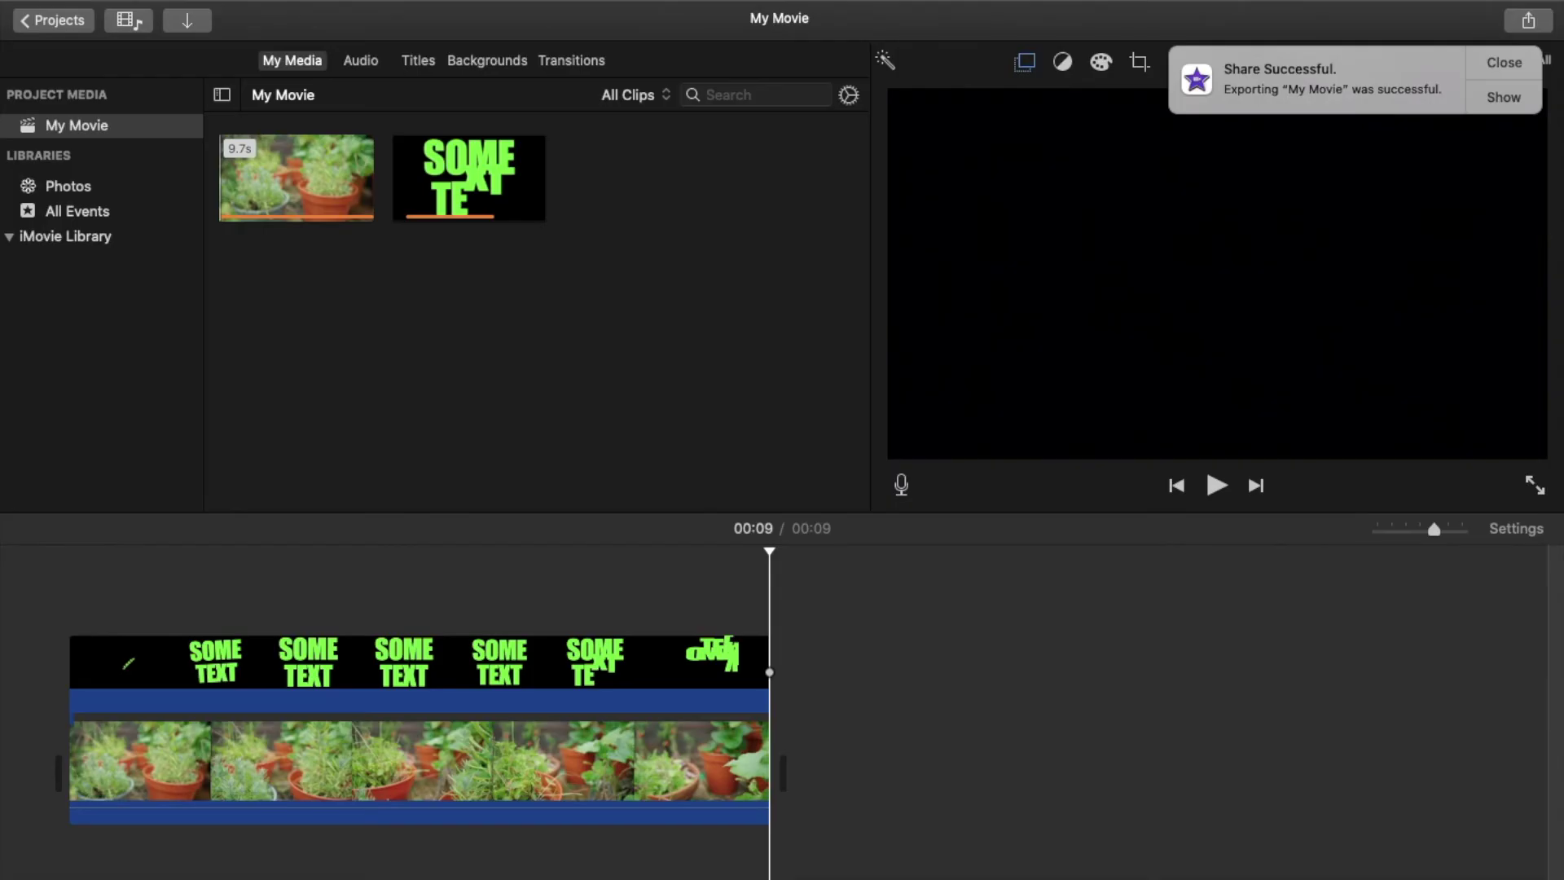
key("ctrl+Left")
- Open the exported My Movie.mp4 from the Desktop in QuickTime Player
double_click(1505, 180)
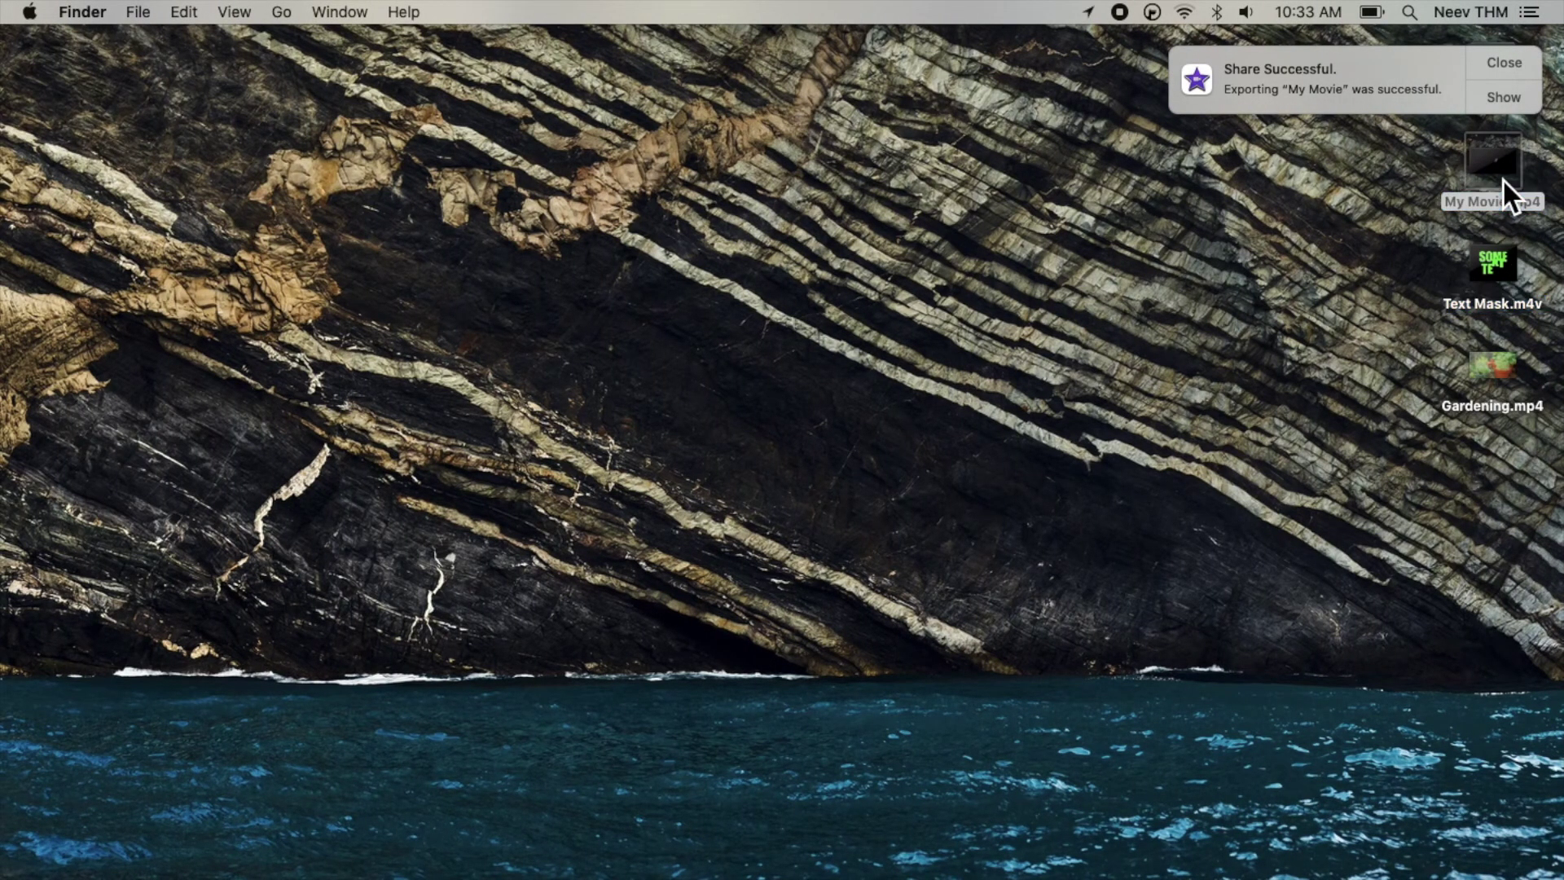